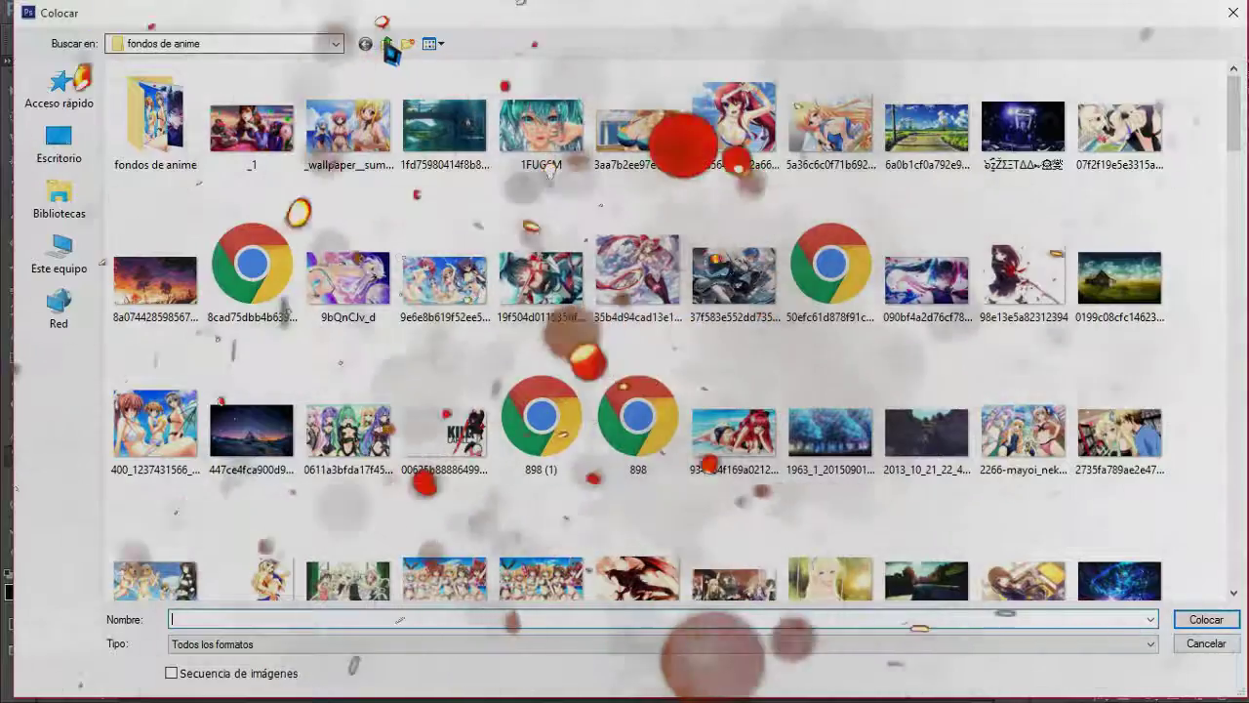
Place the biohazard image 5wI0ZeF from the TEMPLANTES folder and scale it inside the white ring to about 17.33% width and 19.33% height.
{"action": "left_click", "coordinate": [369, 45]}
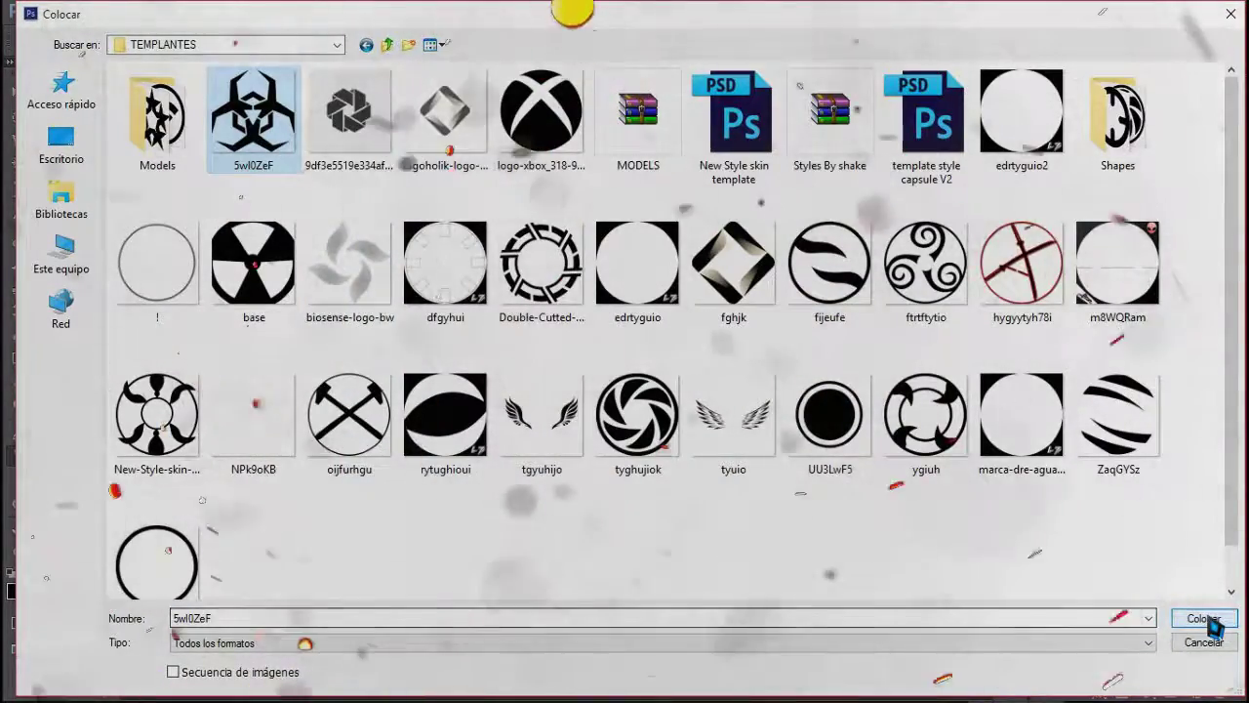
{"action": "left_click", "coordinate": [1203, 619]}
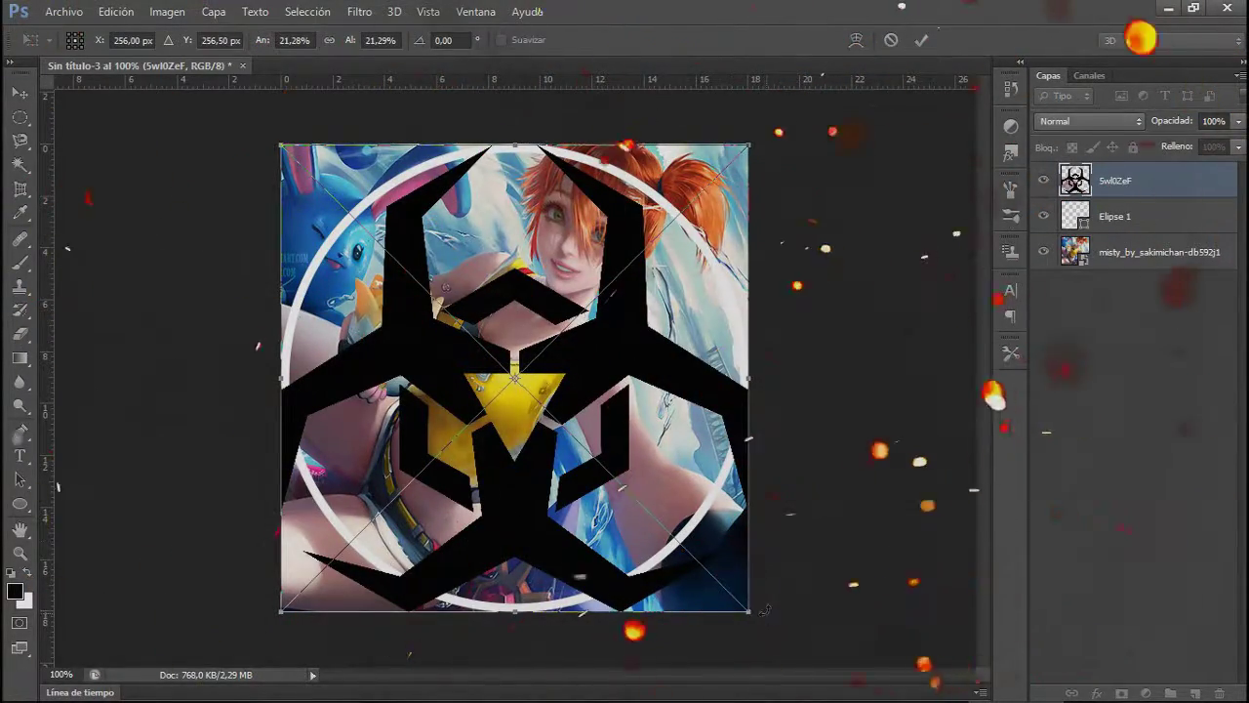
{"action": "left_click_drag", "start_coordinate": [749, 611], "coordinate": [728, 598]}
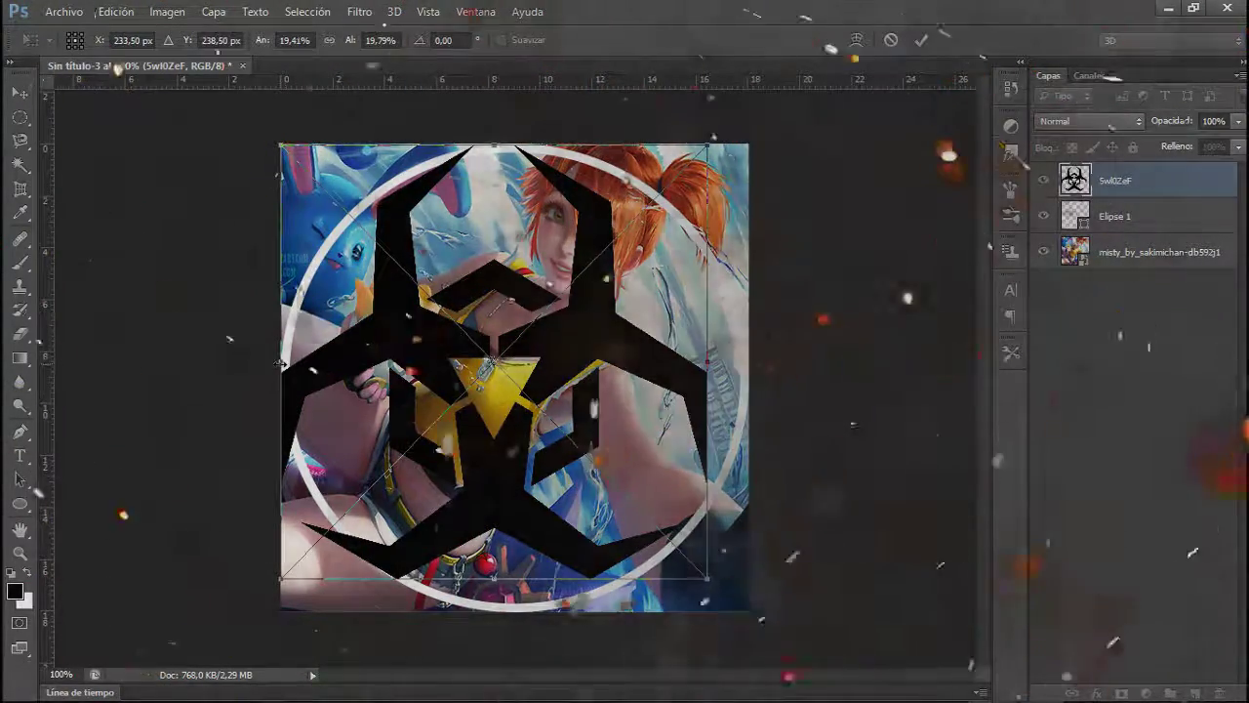
{"action": "left_click_drag", "start_coordinate": [281, 361], "coordinate": [327, 362]}
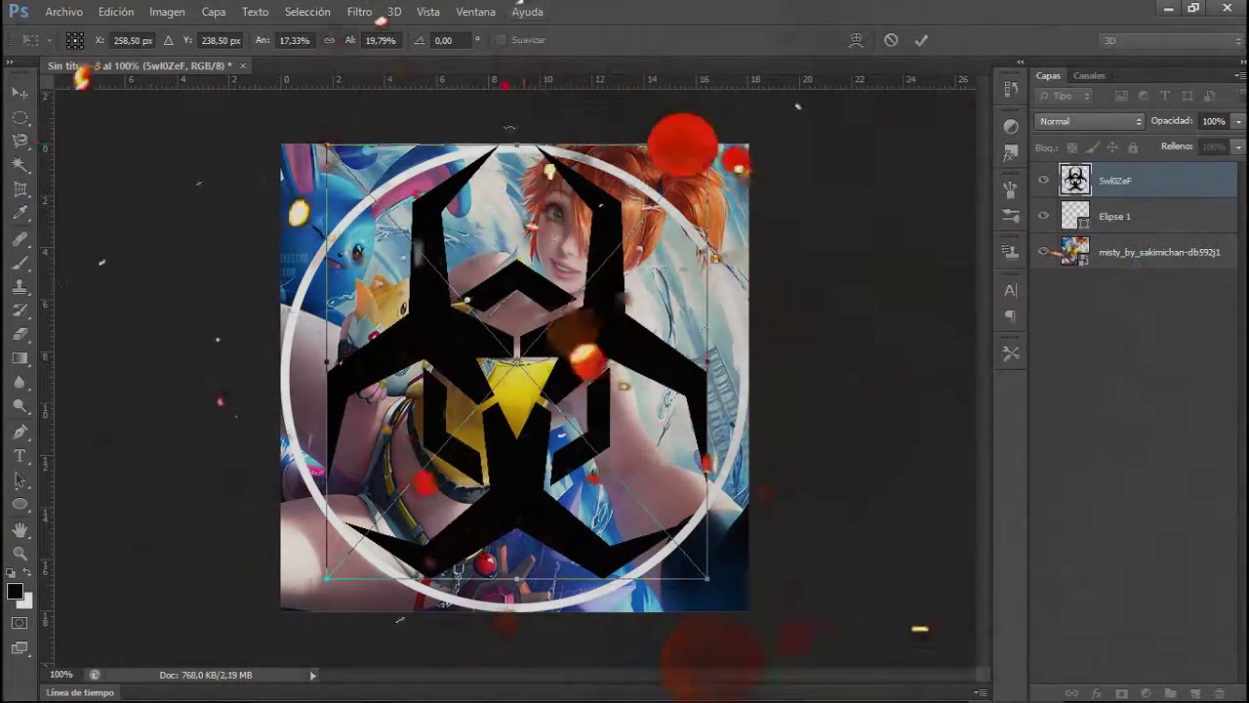
{"action": "left_click_drag", "start_coordinate": [523, 145], "coordinate": [525, 146]}
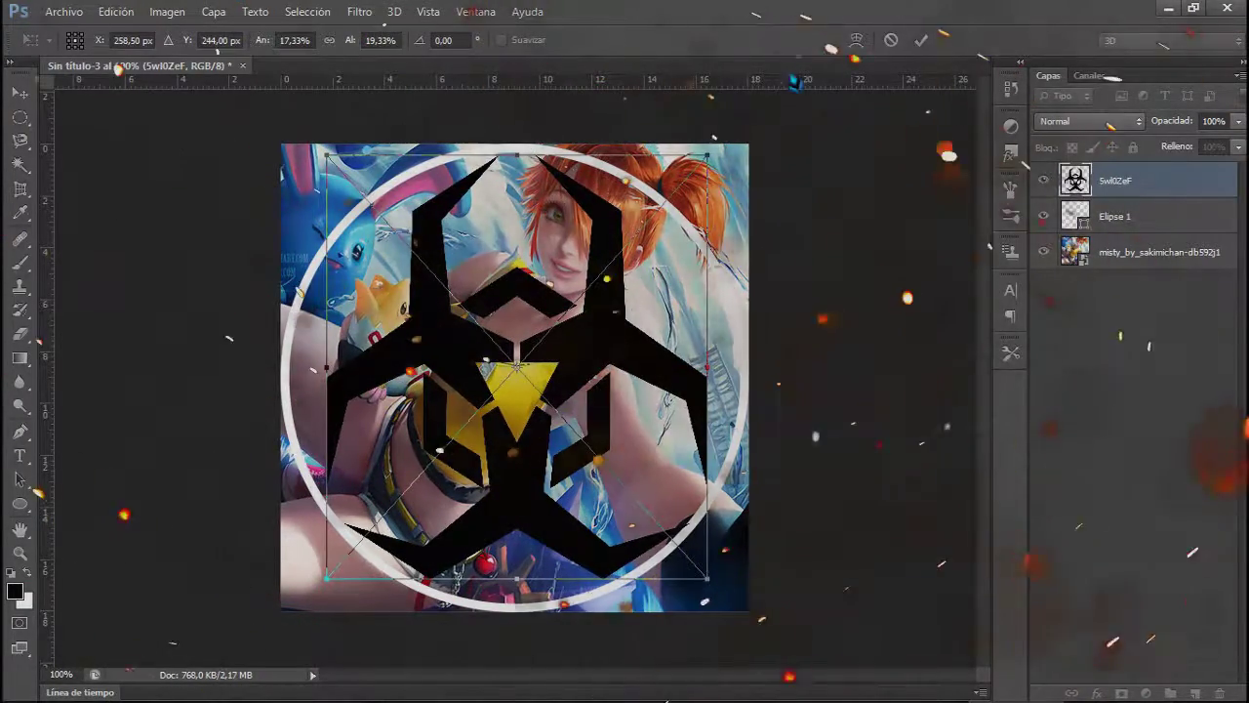
{"action": "left_click", "coordinate": [920, 40]}
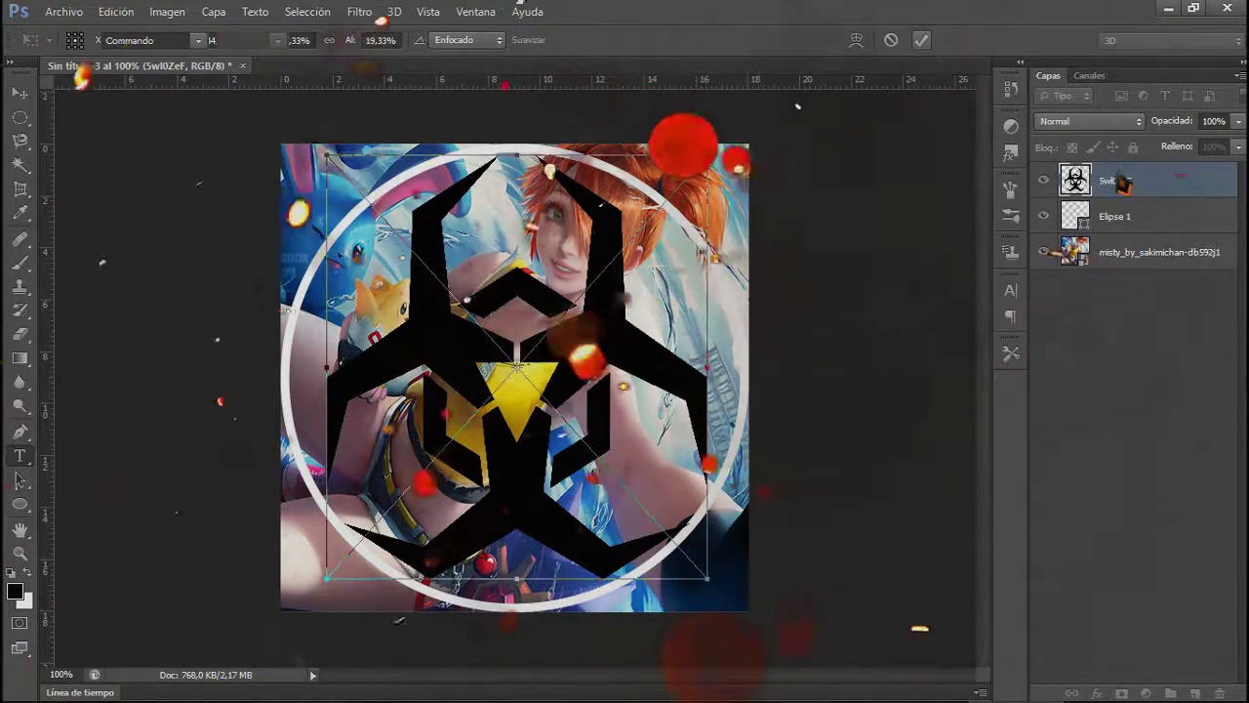
{"action": "key", "text": "Return"}
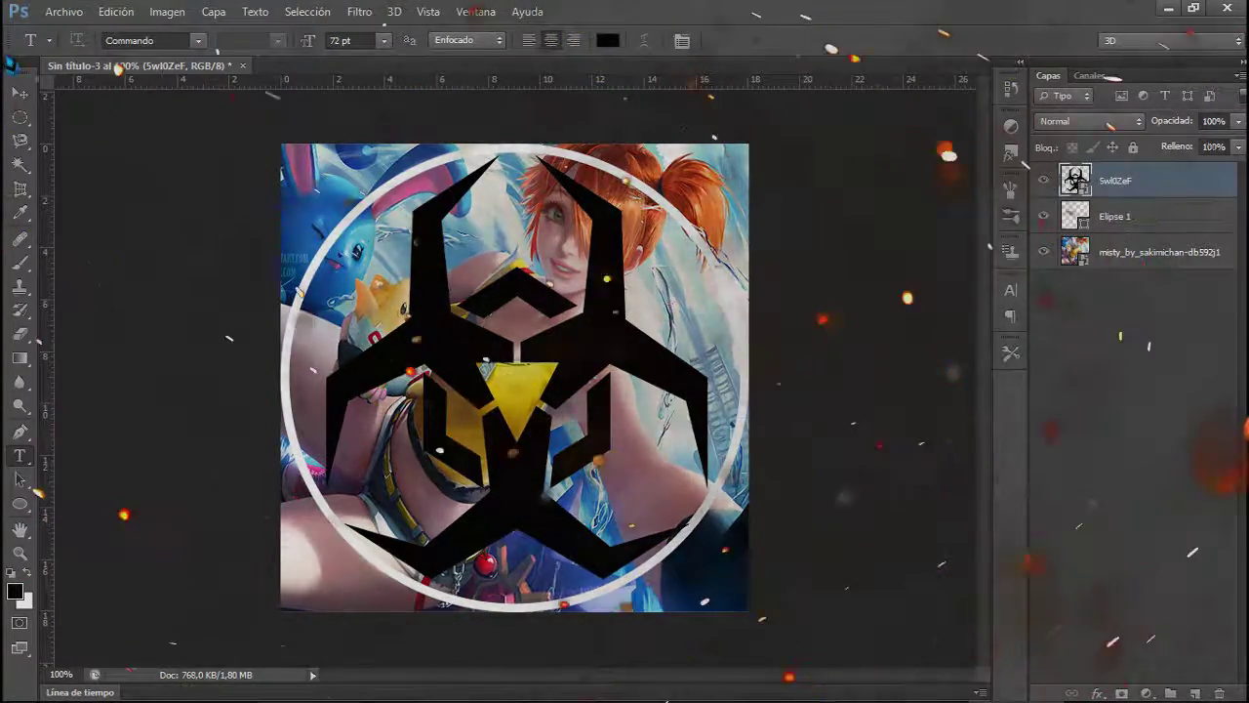
Narrow the biohazard symbol to about 16.96% width and centre it horizontally inside the white ring.
{"action": "key", "text": "v"}
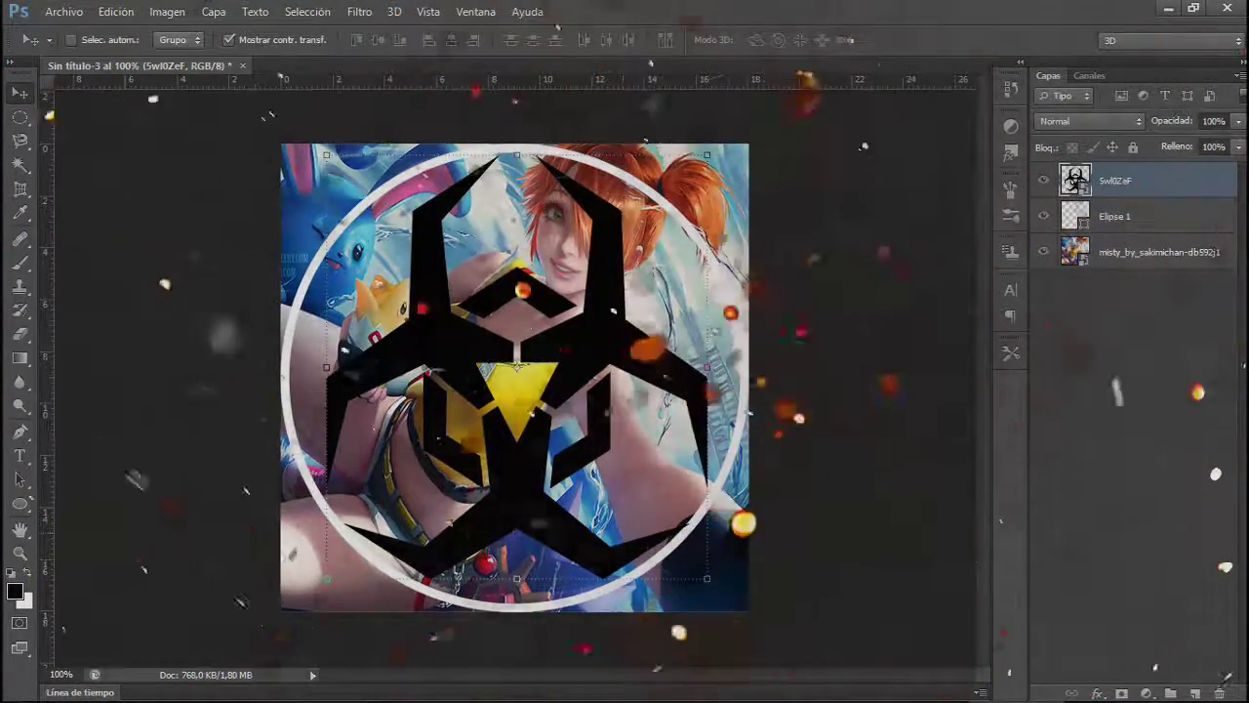
{"action": "left_click_drag", "start_coordinate": [711, 364], "coordinate": [692, 368]}
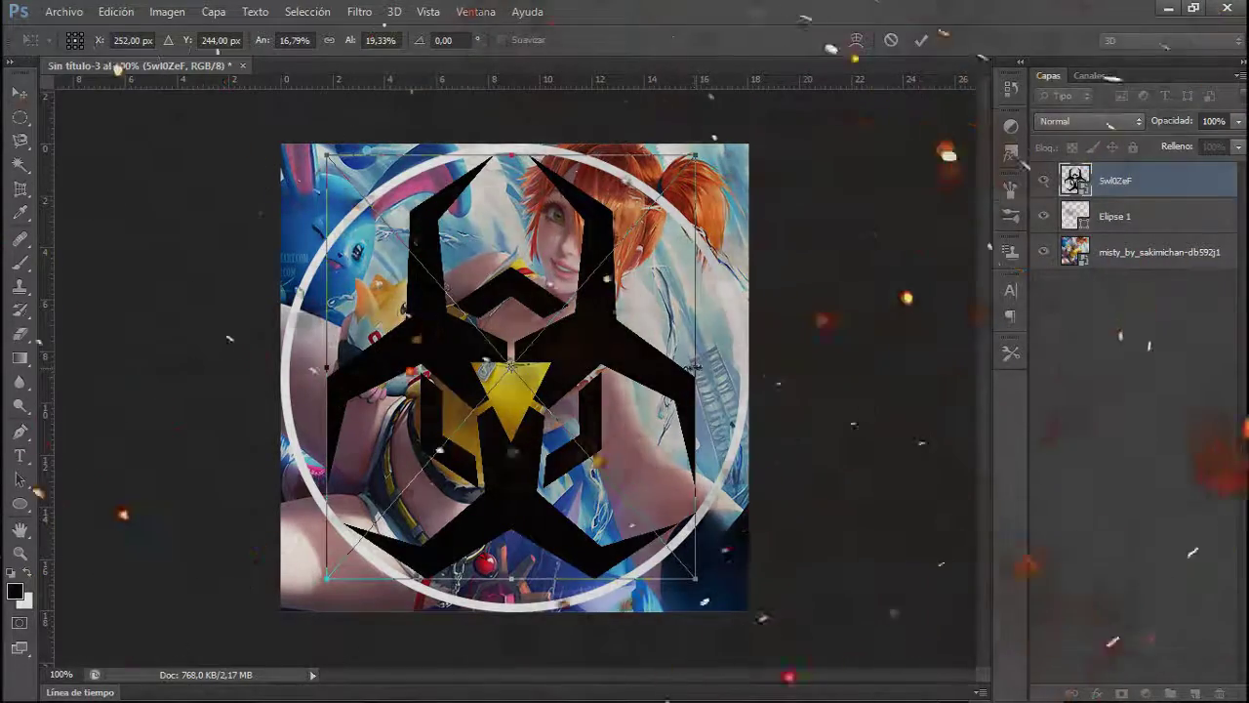
{"action": "left_click_drag", "start_coordinate": [696, 364], "coordinate": [698, 364]}
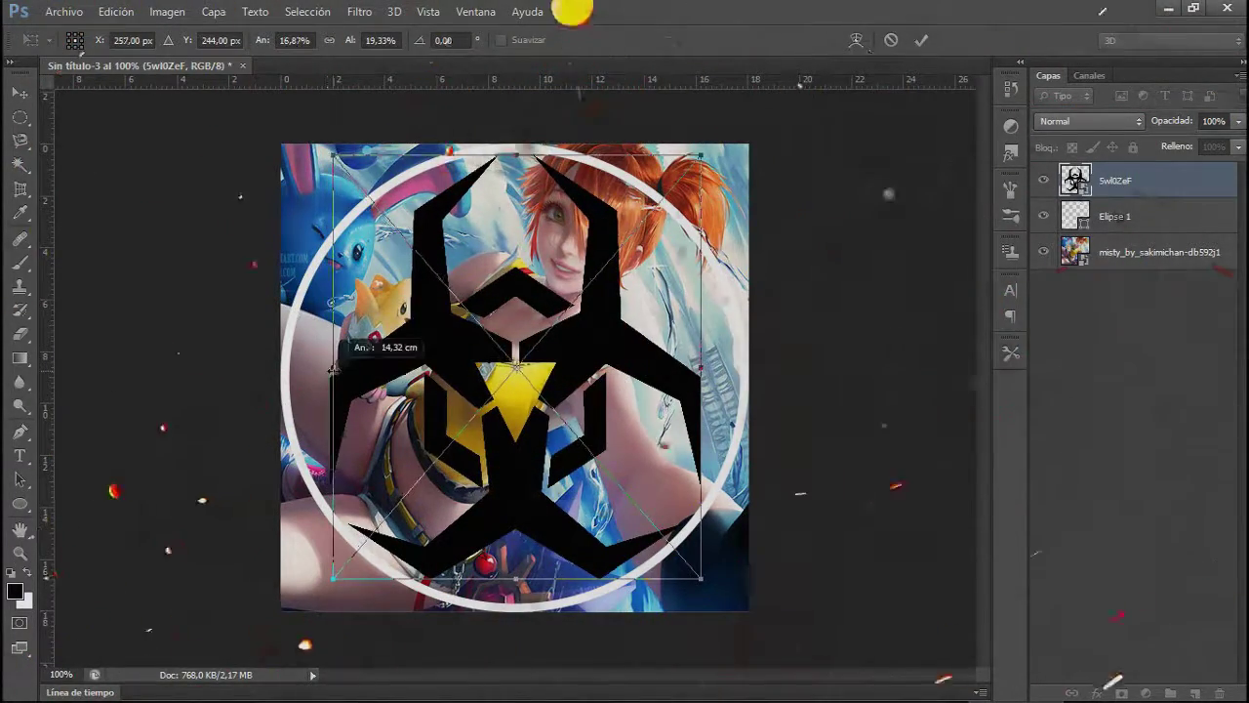
{"action": "left_click_drag", "start_coordinate": [330, 369], "coordinate": [328, 367]}
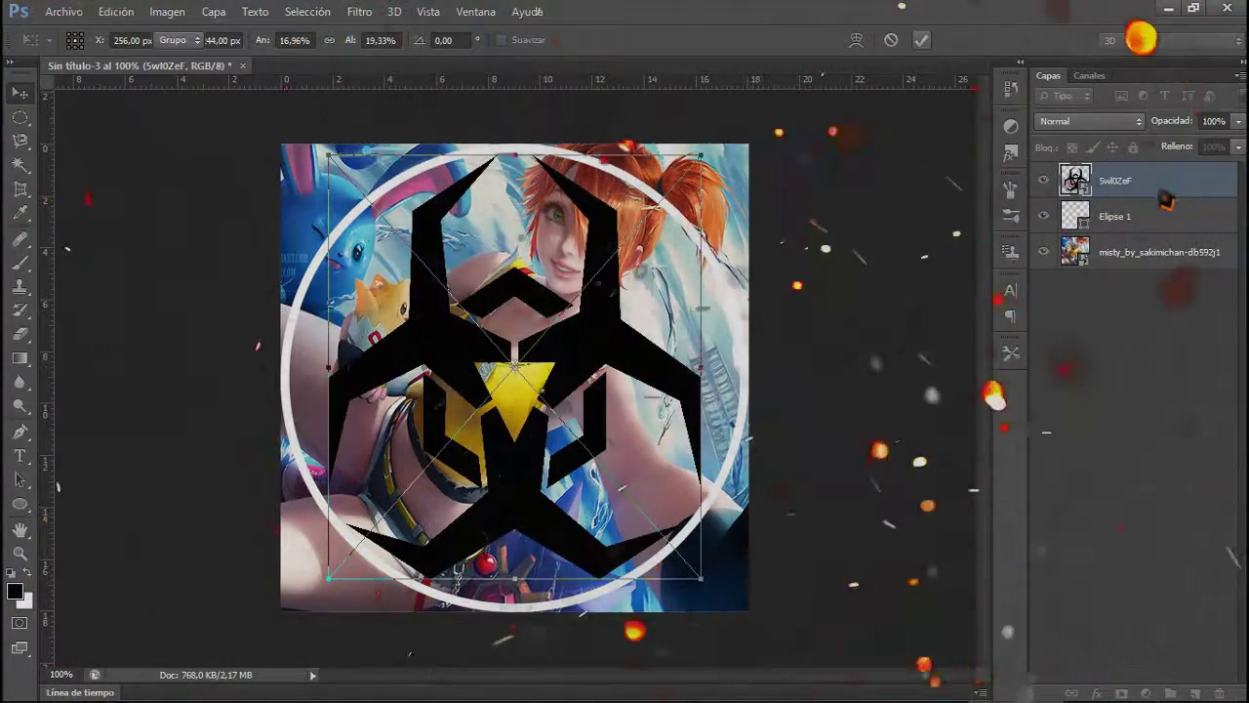
{"action": "key", "text": "Return"}
Add Satin, Outer Glow and Drop Shadow effects to the symbol layer, with shadow distance 10 px, spread 12% and size 10 px.
{"action": "right_click", "coordinate": [1068, 186]}
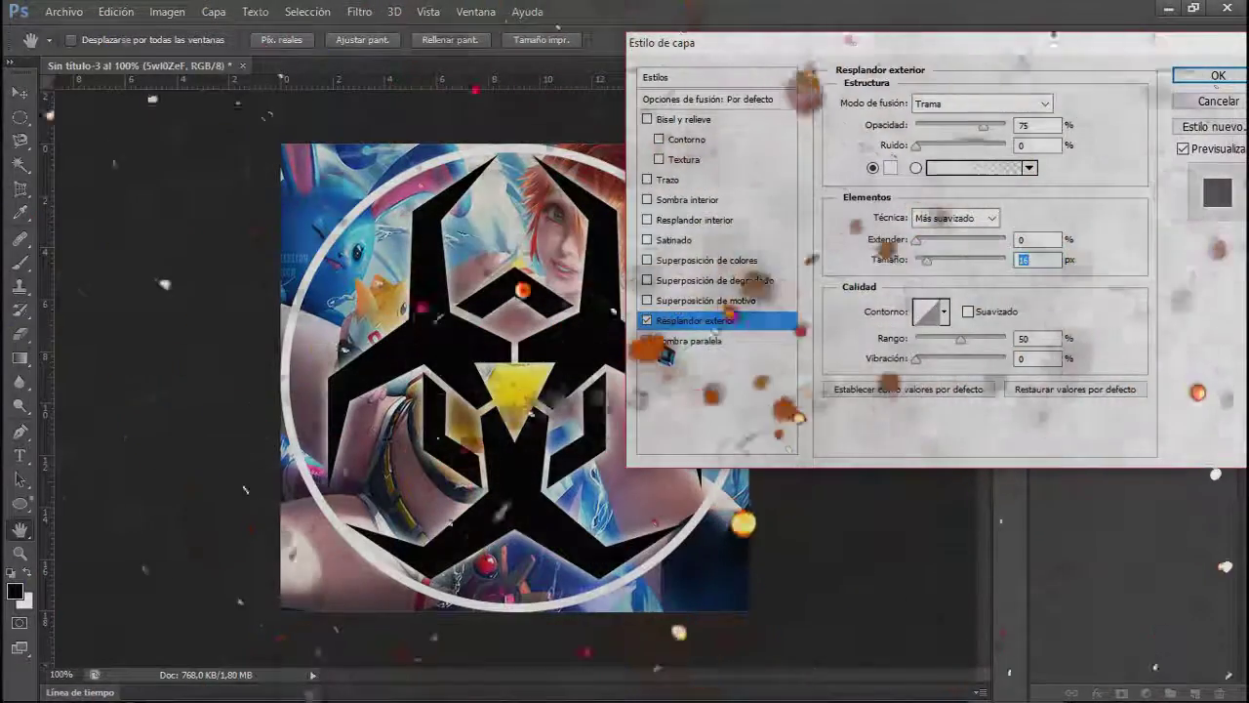
{"action": "left_click", "coordinate": [659, 345]}
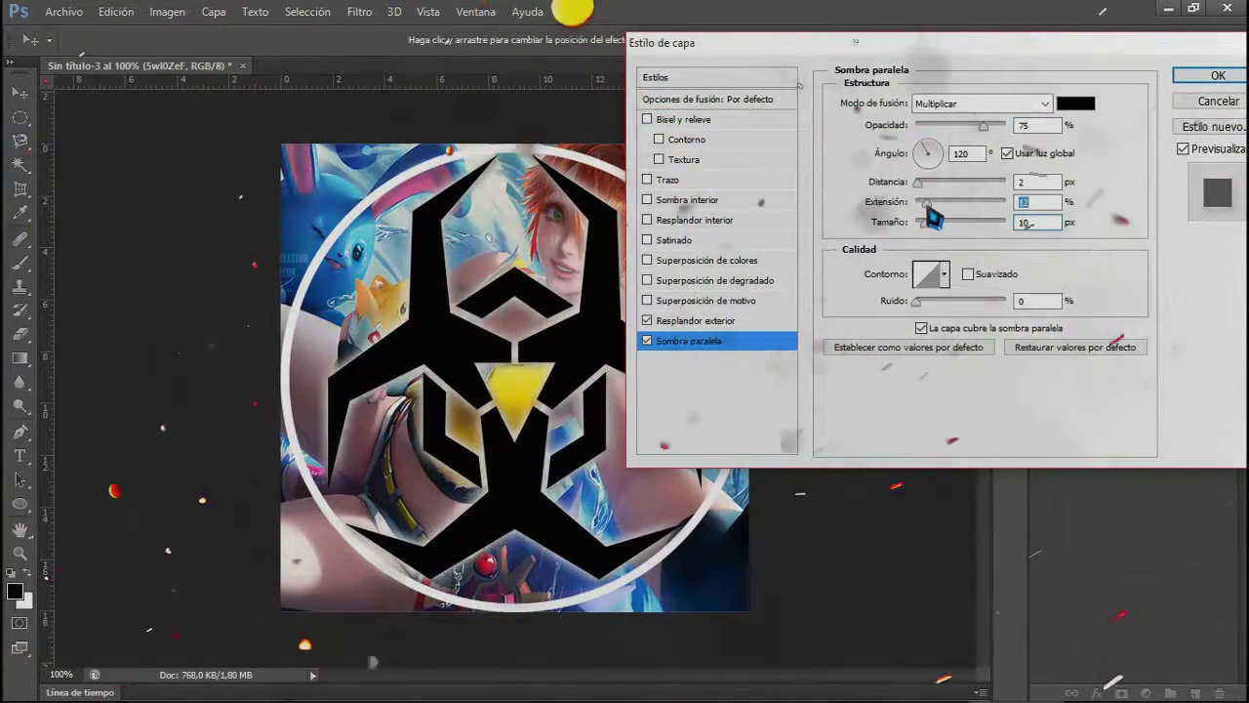
{"action": "left_click", "coordinate": [924, 183]}
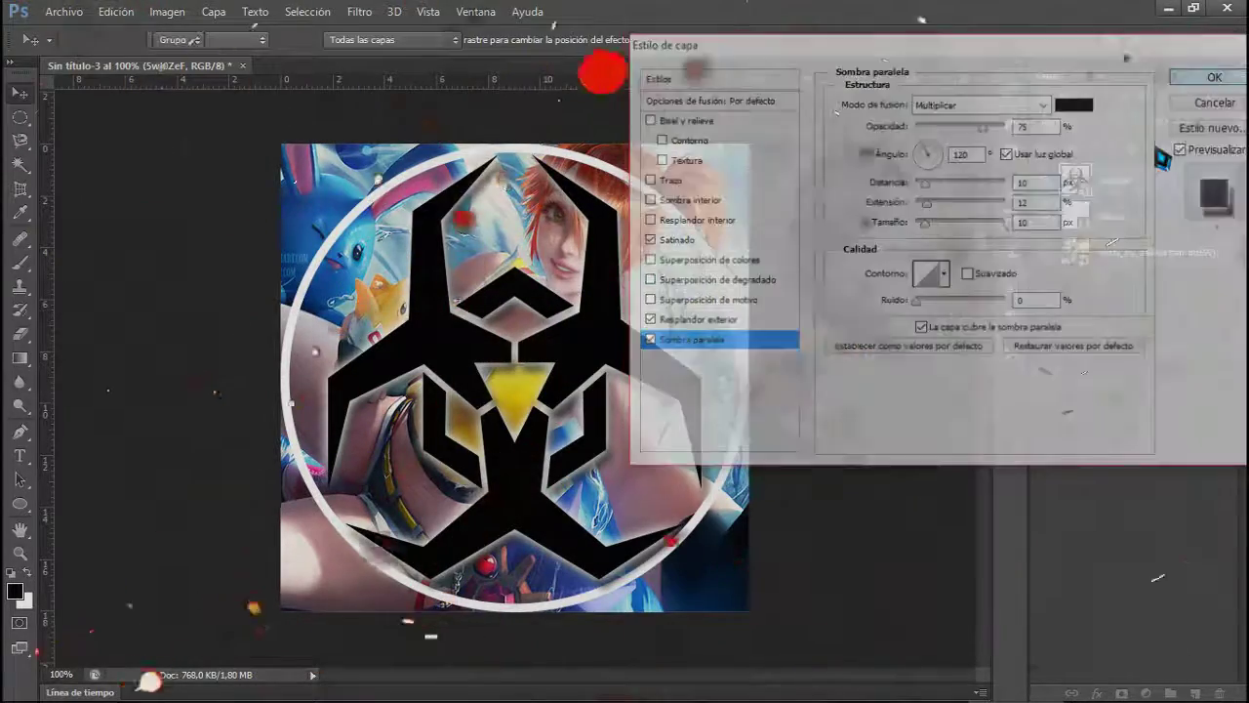
{"action": "left_click", "coordinate": [1235, 80]}
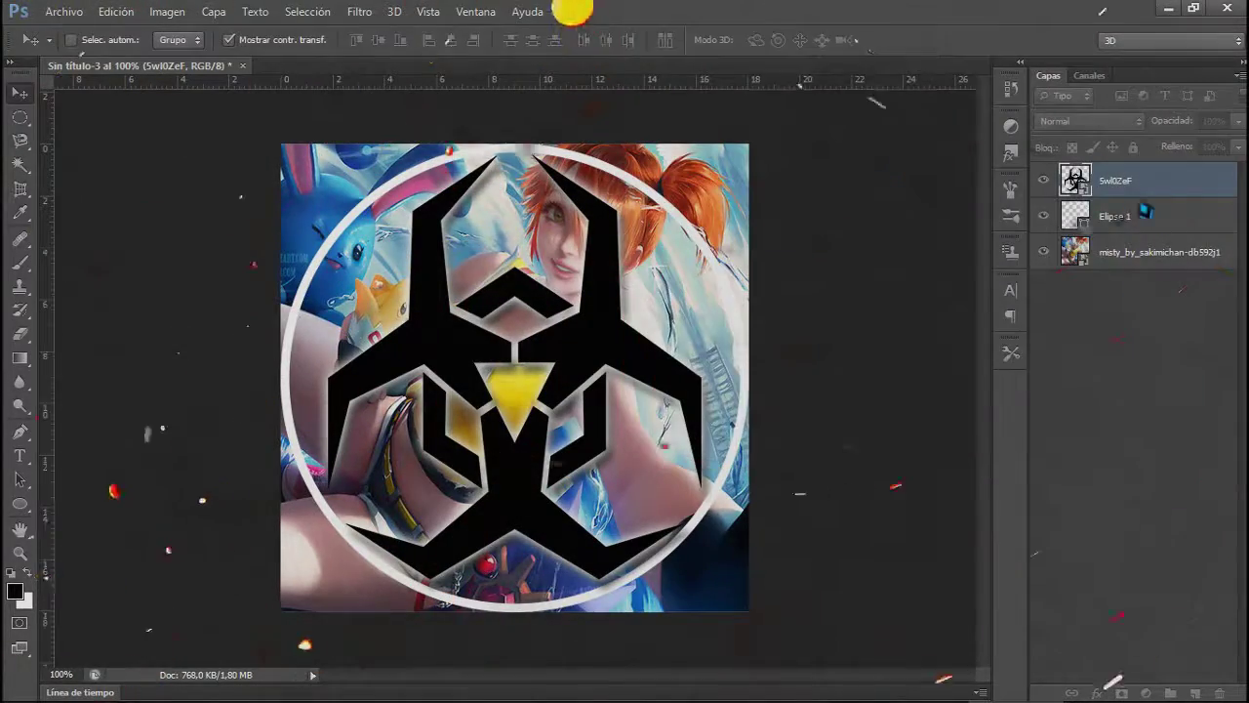
Duplicate the misty_by_sakimichan background layer and move the copy above the biohazard symbol layer.
{"action": "right_click", "coordinate": [1136, 323]}
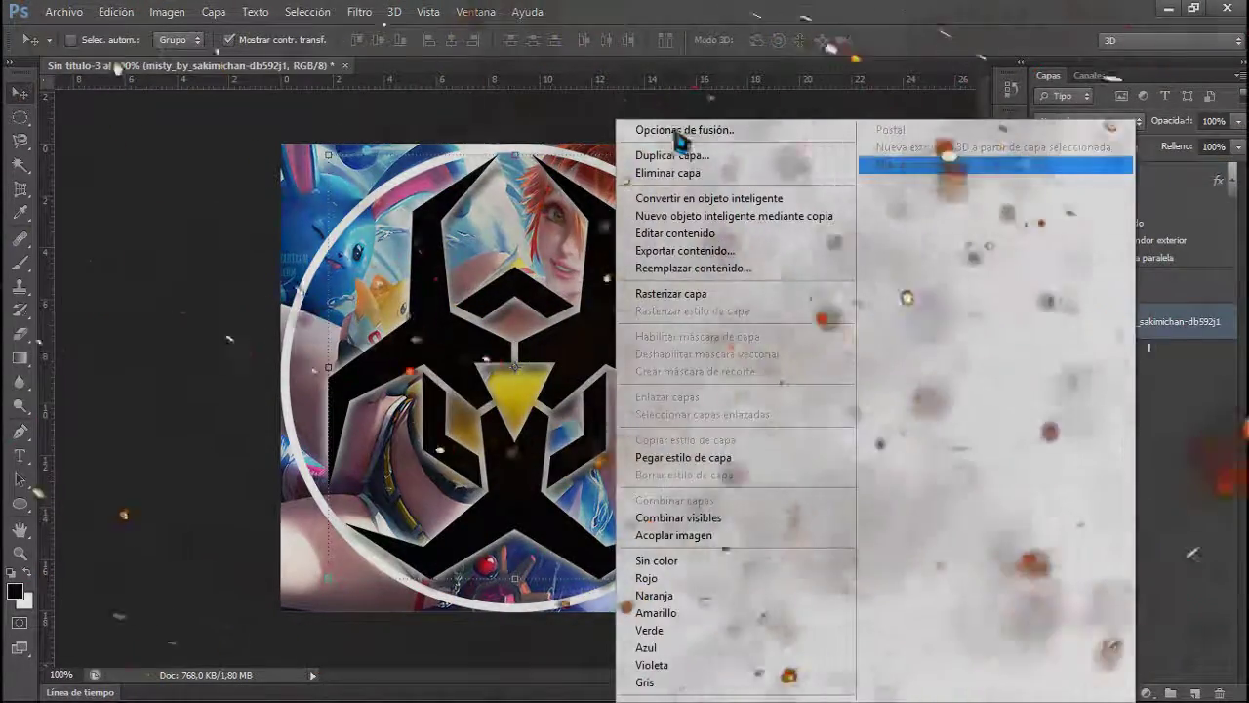
{"action": "left_click", "coordinate": [670, 161]}
{"action": "left_click", "coordinate": [777, 206]}
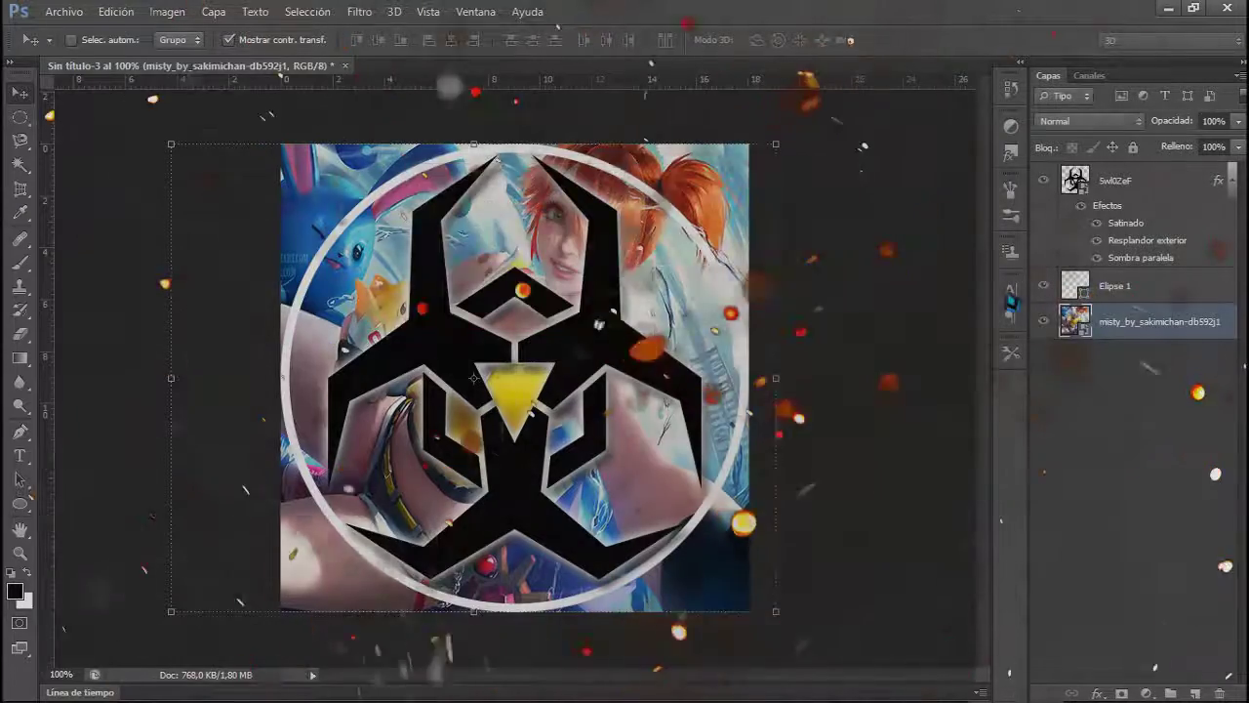
{"action": "left_click_drag", "start_coordinate": [1125, 330], "coordinate": [1147, 185]}
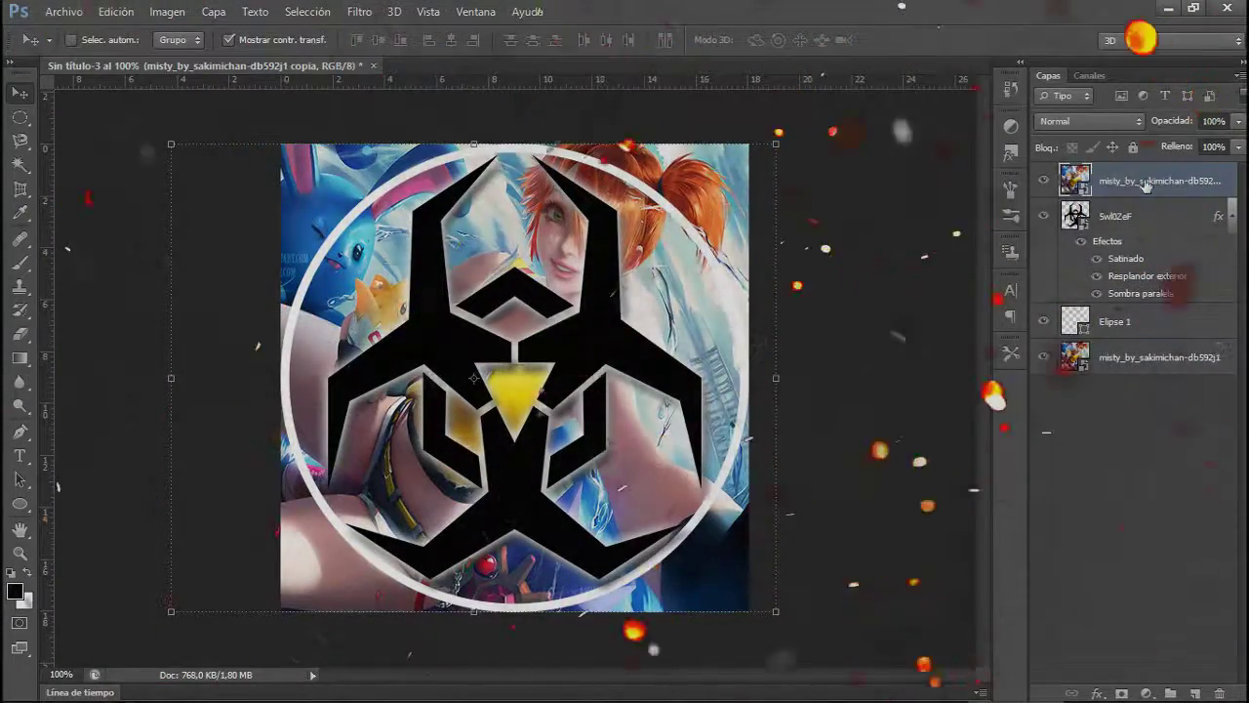
Clip the duplicated image layer to the biohazard symbol layer with a clipping mask.
{"action": "right_click", "coordinate": [337, 119]}
{"action": "left_click", "coordinate": [511, 380]}
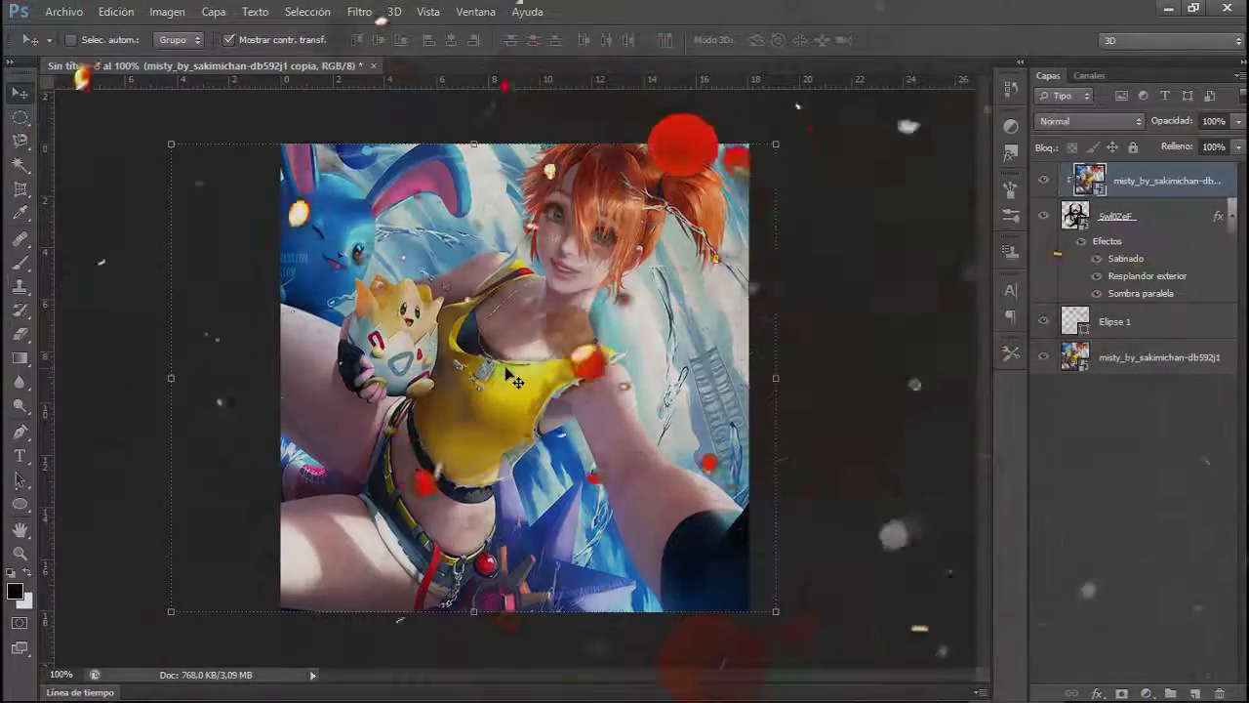
{"action": "left_click", "coordinate": [1132, 216]}
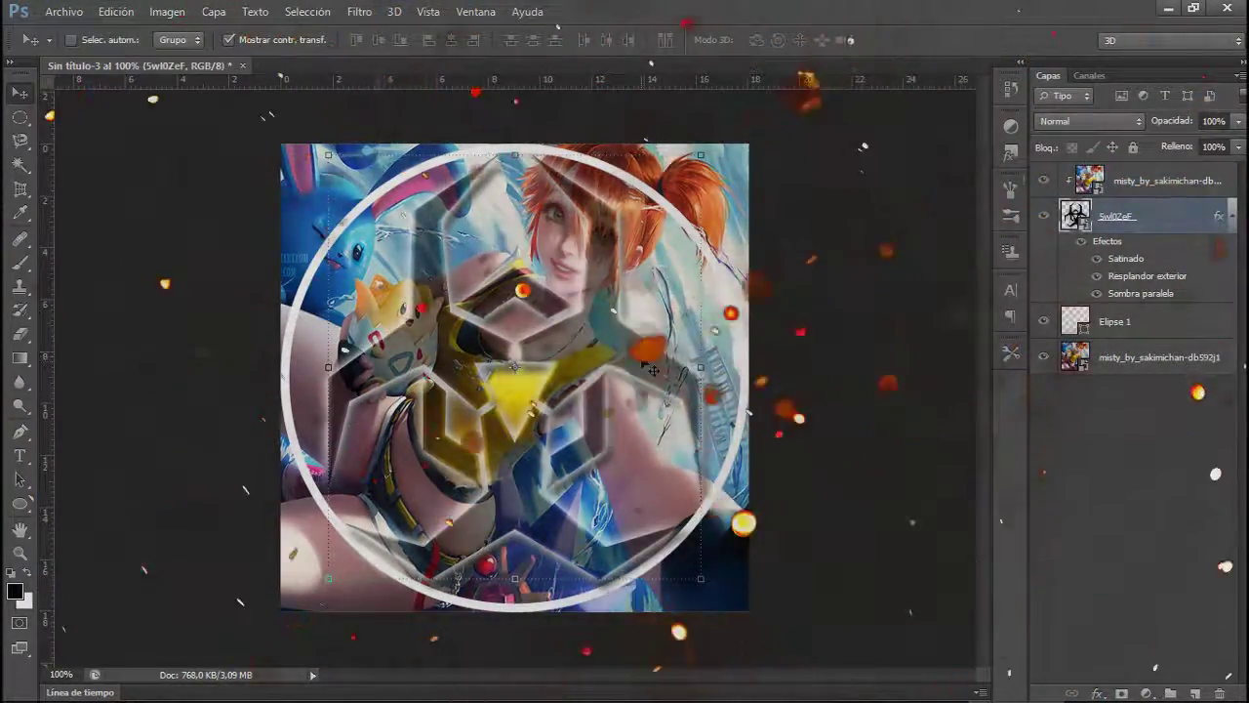
Apply a Satin effect to the clipped image copy.
{"action": "right_click", "coordinate": [1171, 183]}
{"action": "left_click", "coordinate": [768, 132]}
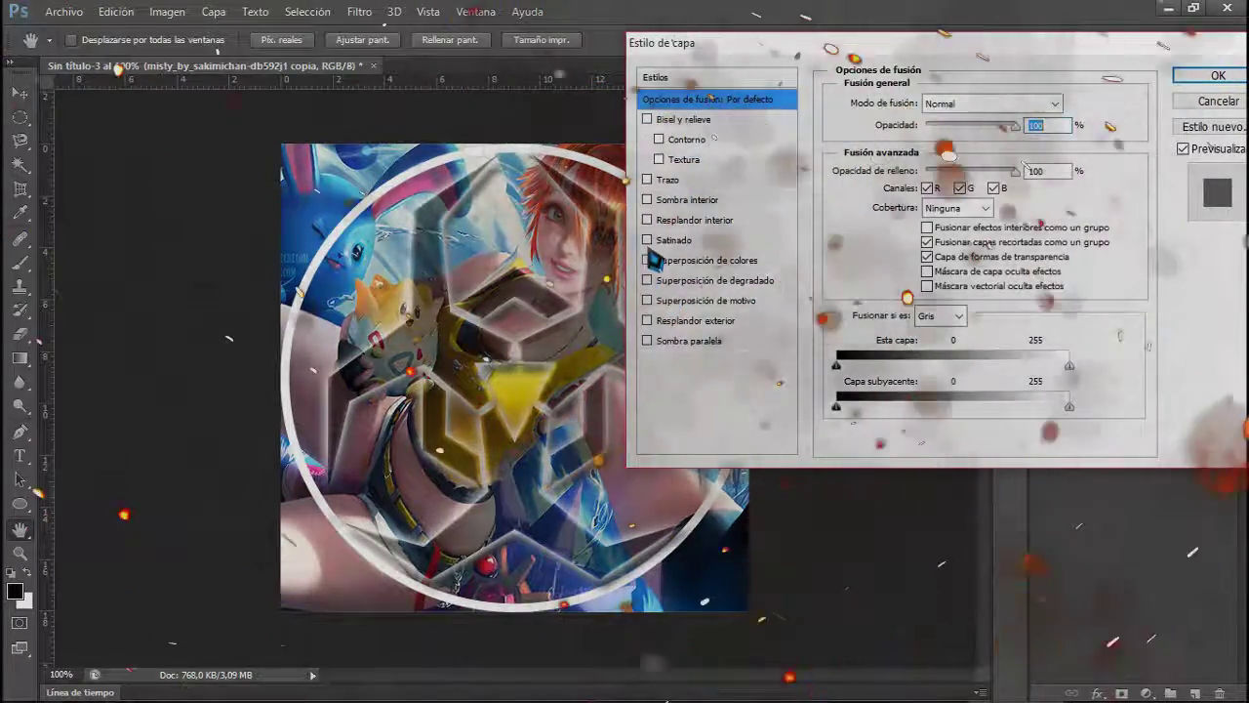
{"action": "left_click", "coordinate": [647, 240]}
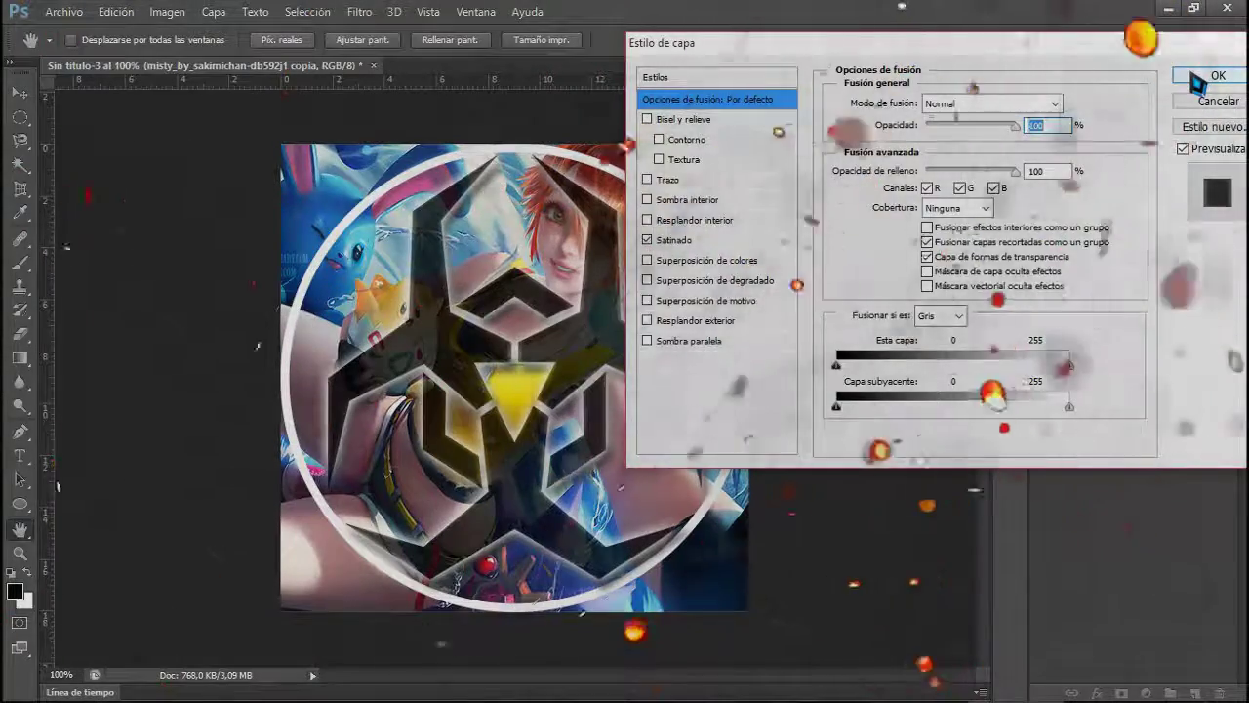
{"action": "left_click", "coordinate": [1196, 80]}
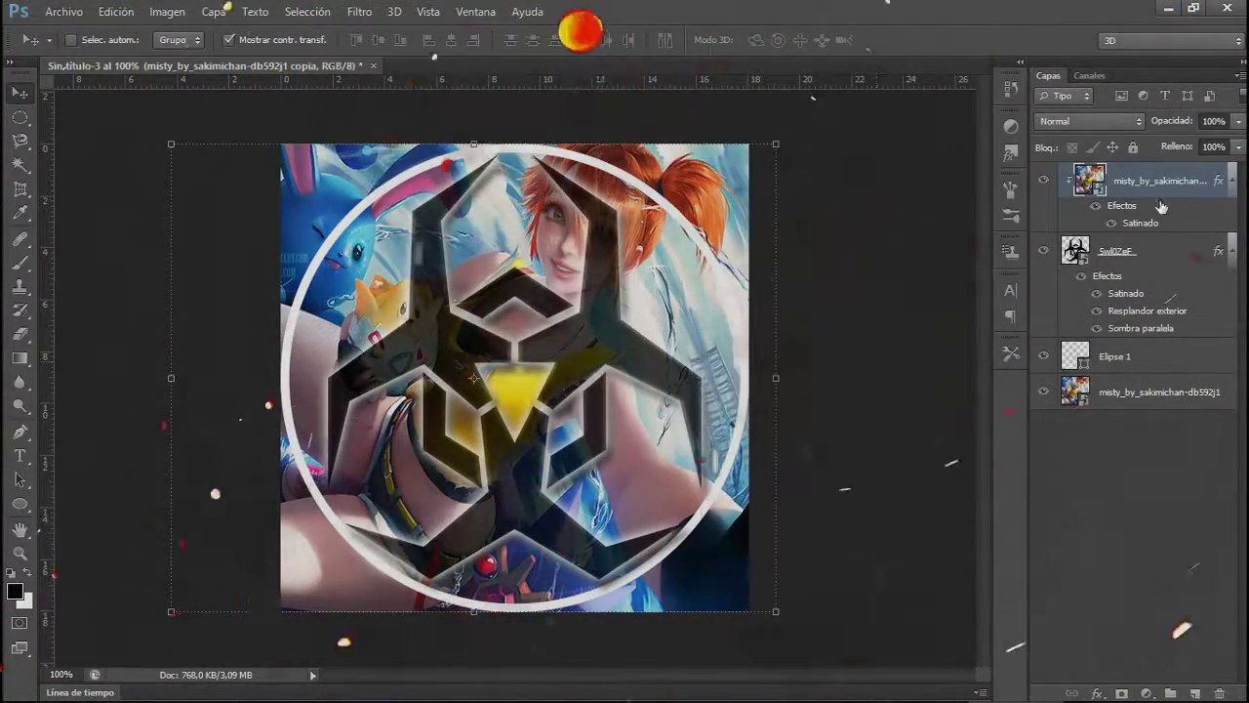
Add the text "lz" over the yellow centre triangle in the PaybAck font at 72 pt.
{"action": "scroll", "coordinate": [552, 407], "scroll_direction": "up", "scroll_amount": 6}
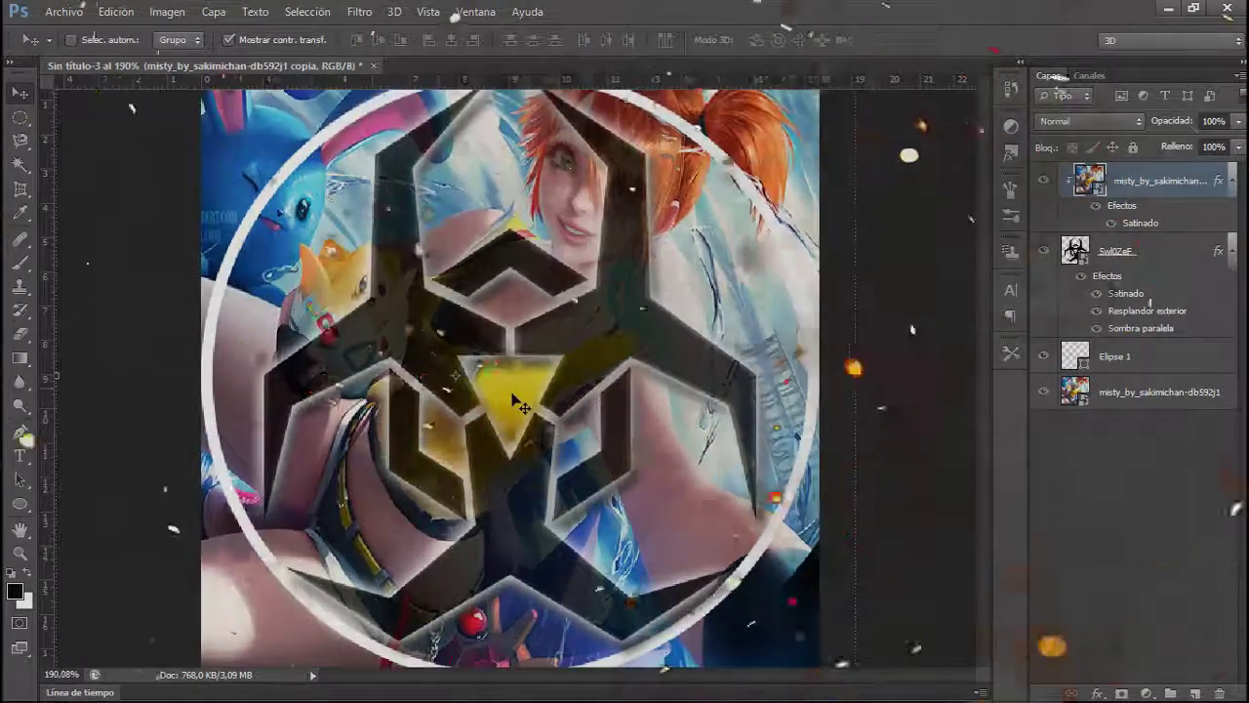
{"action": "scroll", "coordinate": [503, 404], "scroll_direction": "up", "scroll_amount": 3}
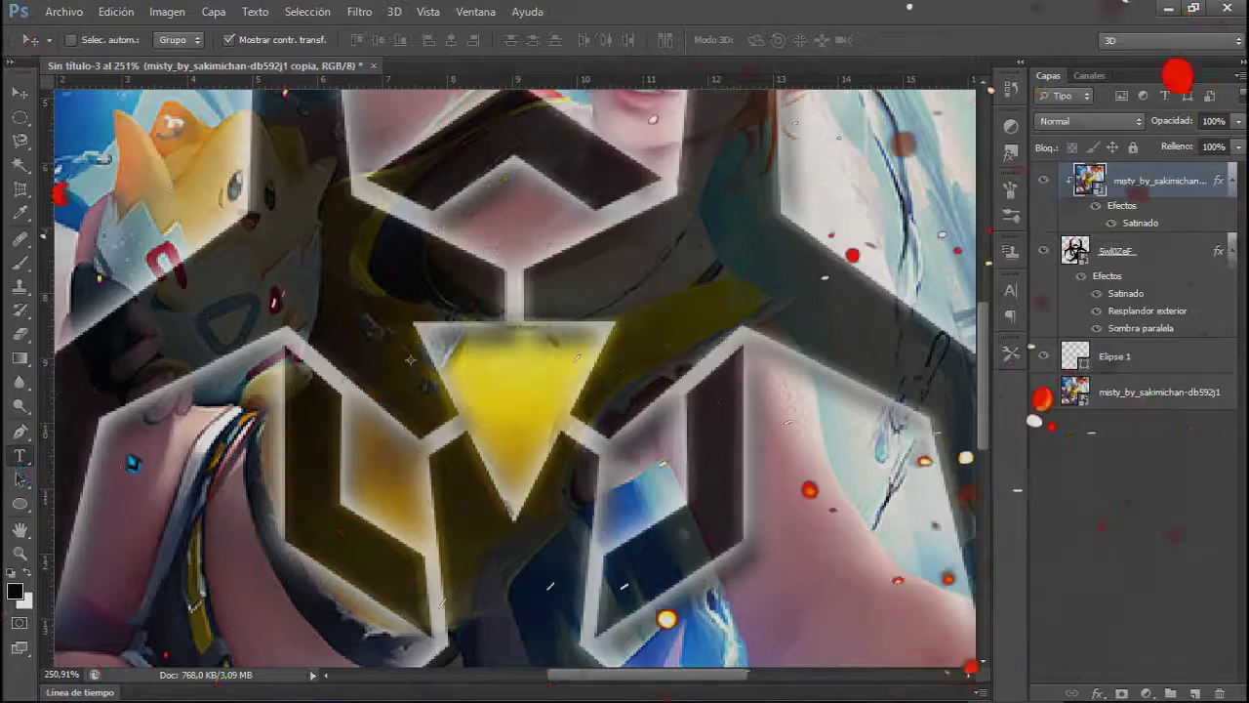
{"action": "left_click", "coordinate": [479, 387]}
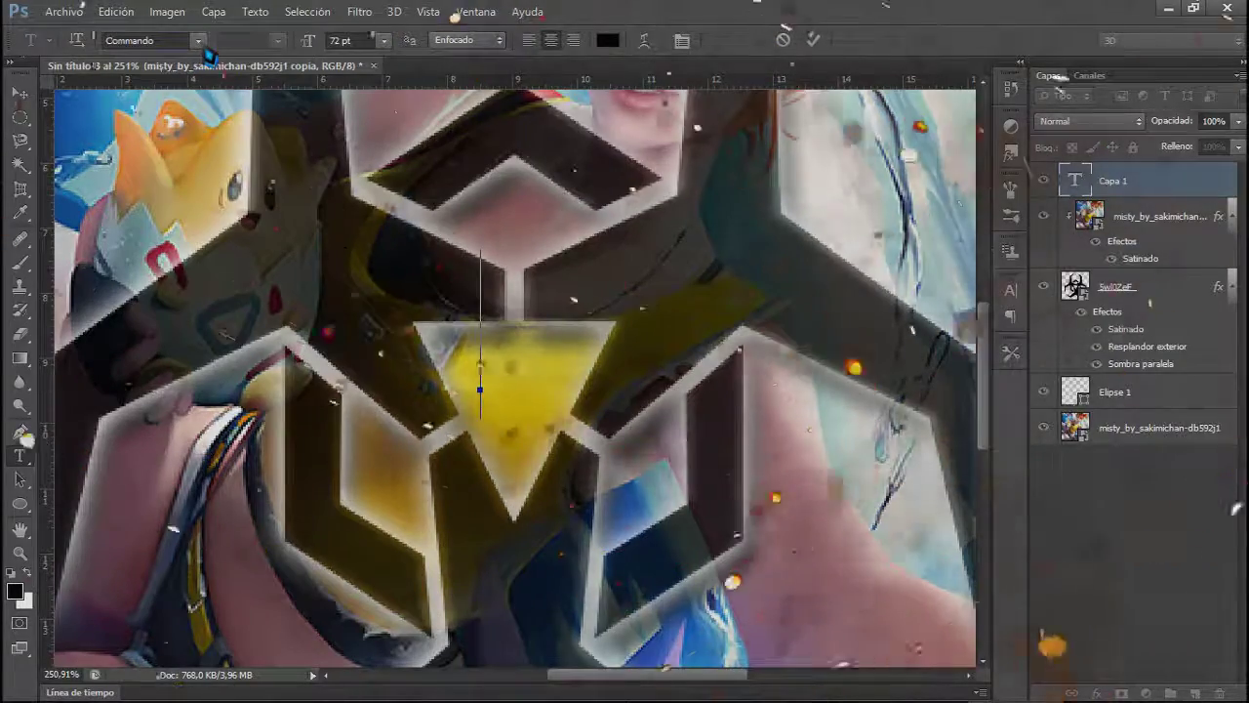
{"action": "left_click", "coordinate": [198, 41]}
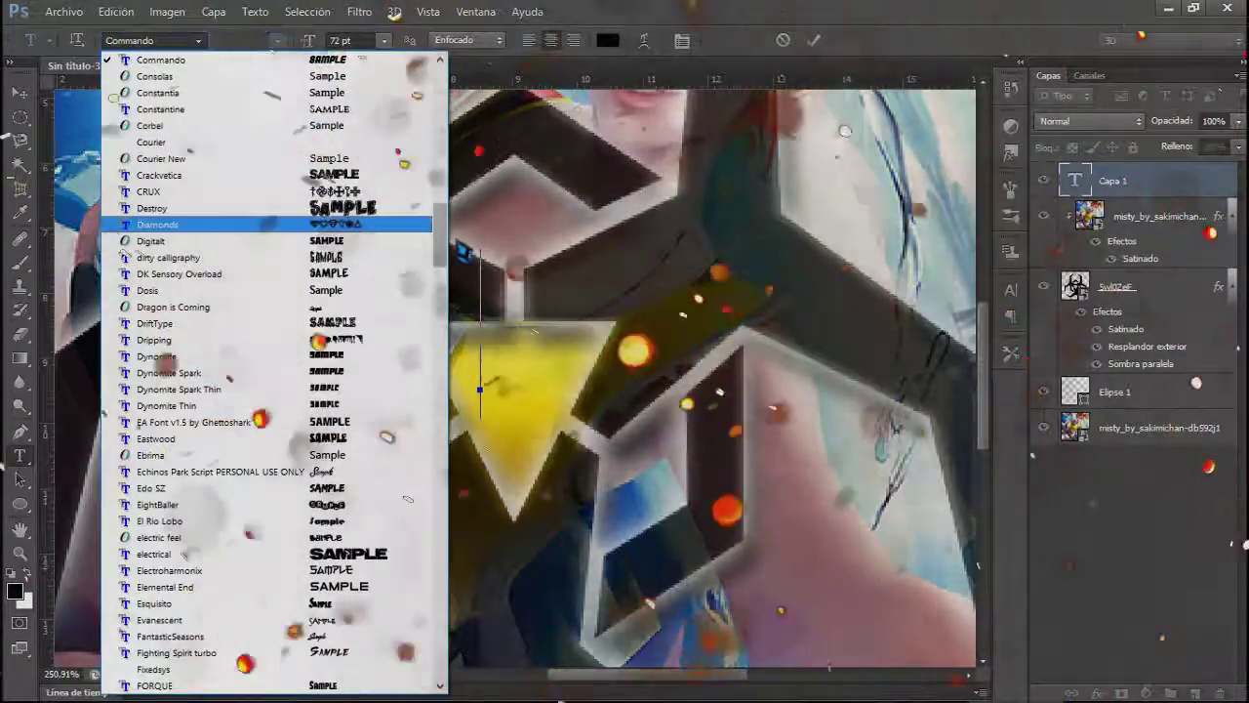
{"action": "left_click_drag", "start_coordinate": [437, 239], "coordinate": [436, 567]}
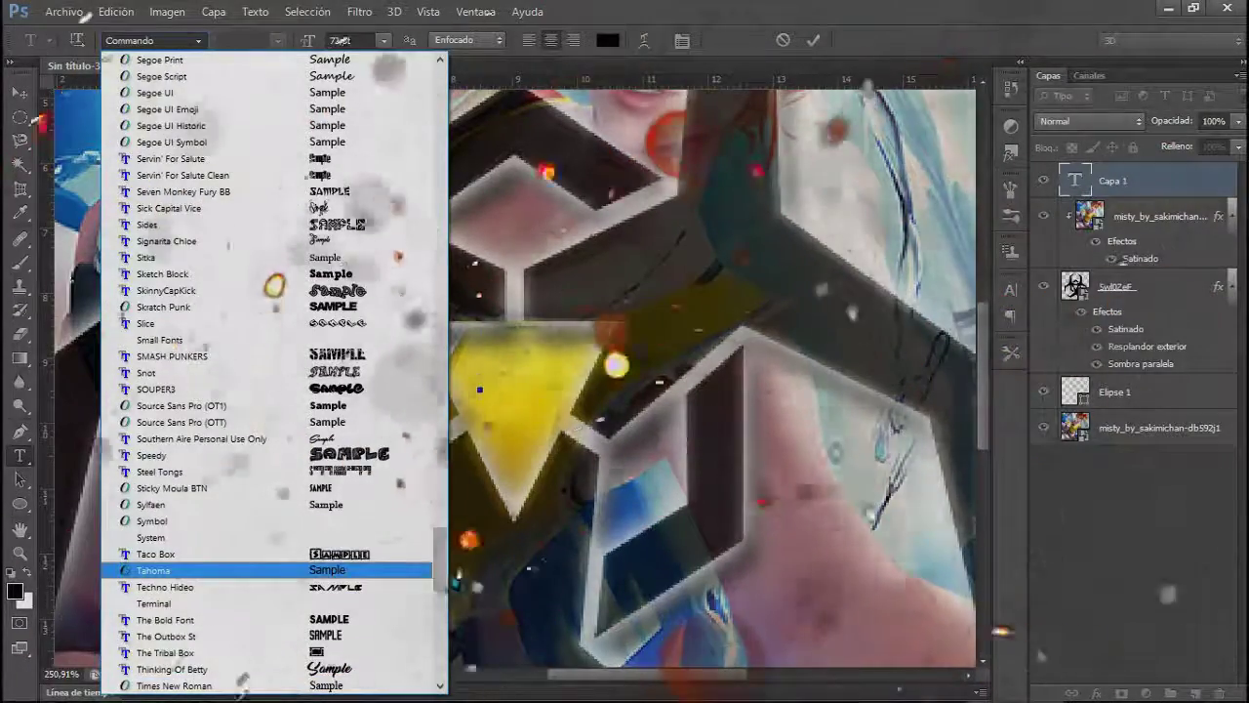
{"action": "scroll", "coordinate": [371, 449], "scroll_direction": "up", "scroll_amount": 15}
{"action": "left_click", "coordinate": [371, 439]}
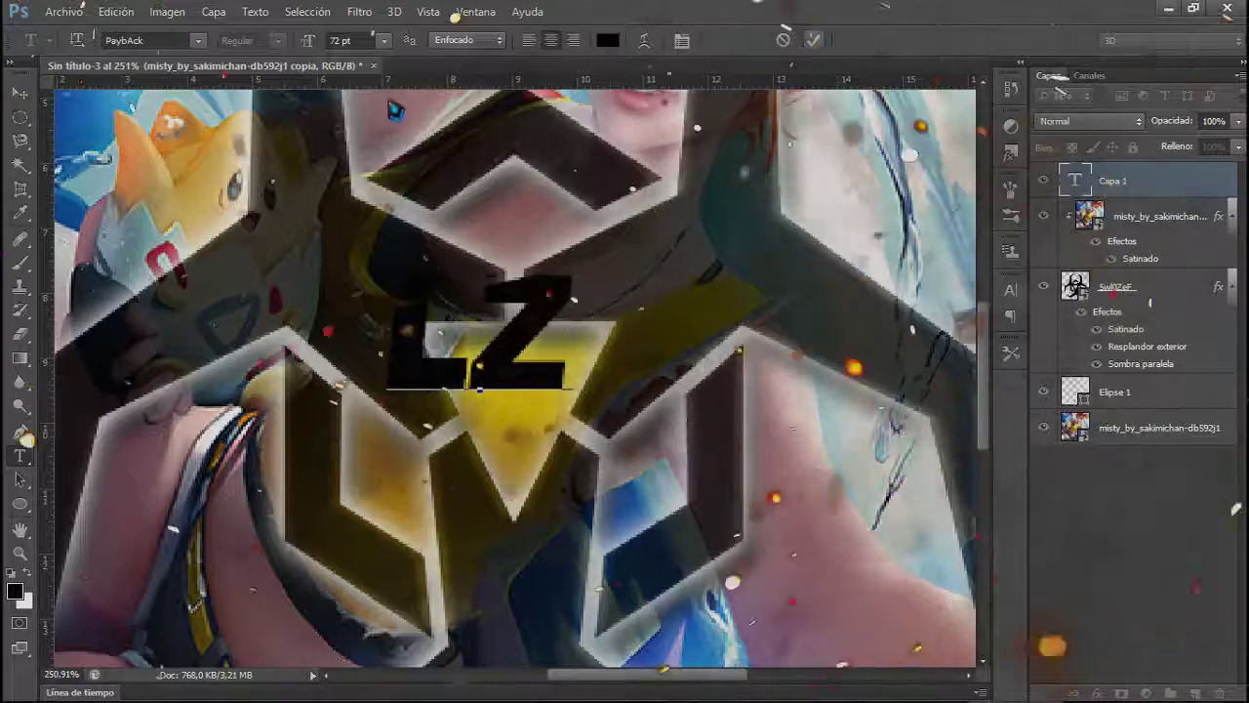
{"action": "left_click", "coordinate": [813, 40]}
Scale the "lz" text down to about 40.36 pt inside the yellow triangle and insert a space between its two letters.
{"action": "left_click", "coordinate": [20, 92]}
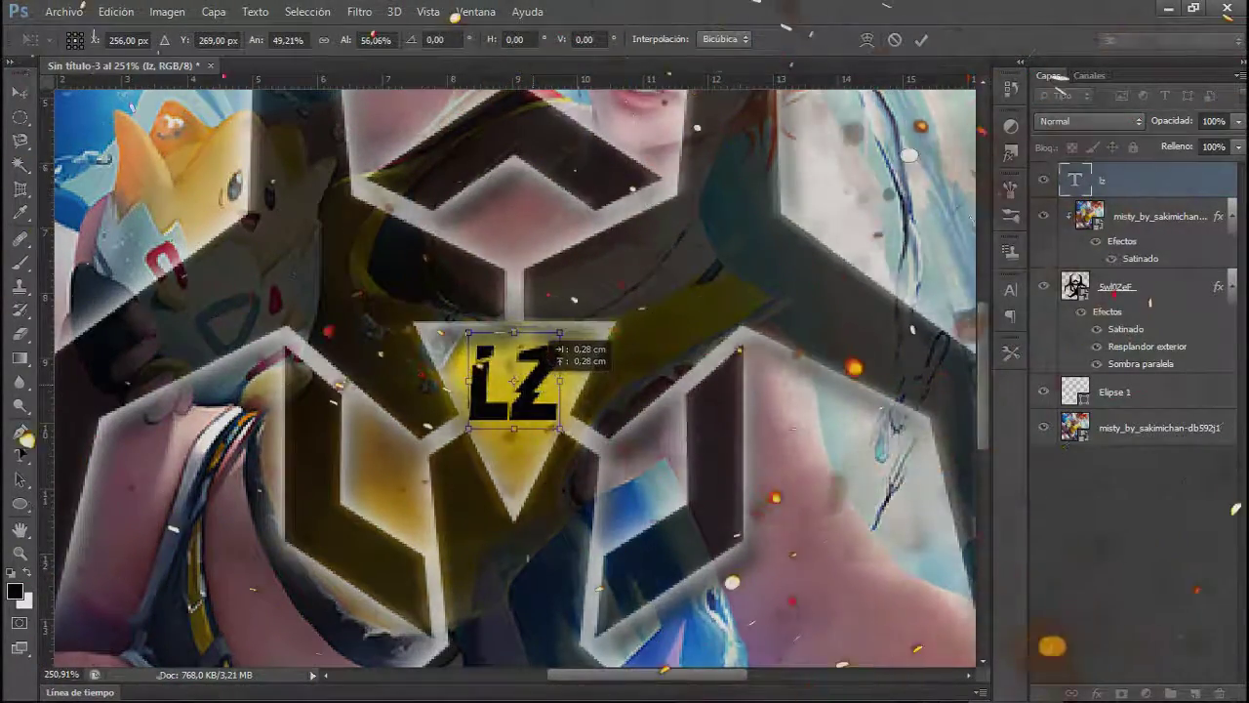
{"action": "key", "text": "Return"}
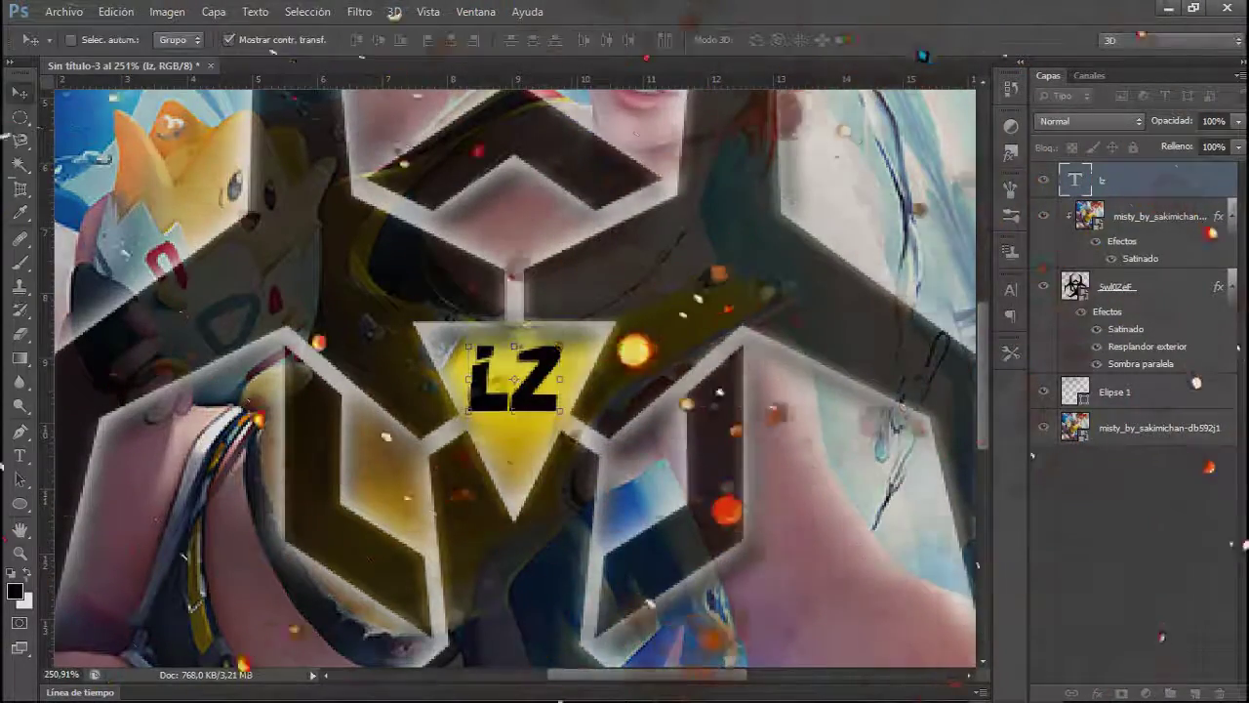
{"action": "key", "text": "t"}
{"action": "left_click", "coordinate": [509, 381]}
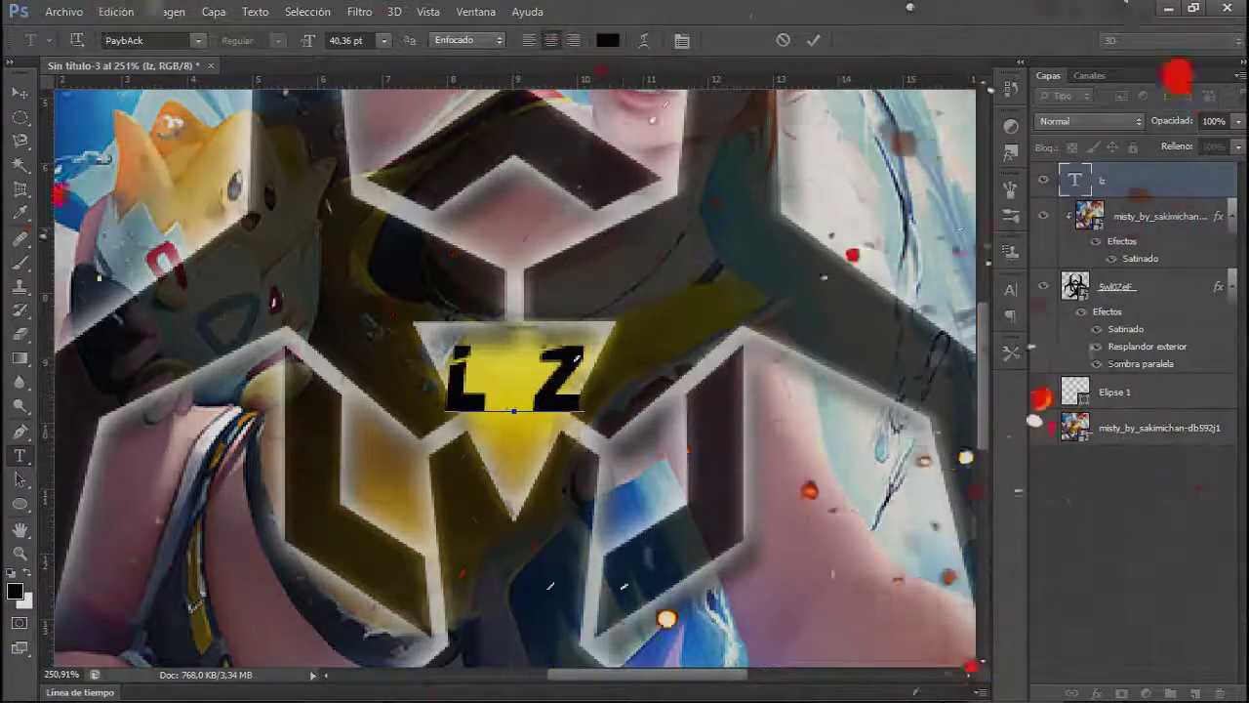
{"action": "left_click", "coordinate": [19, 91]}
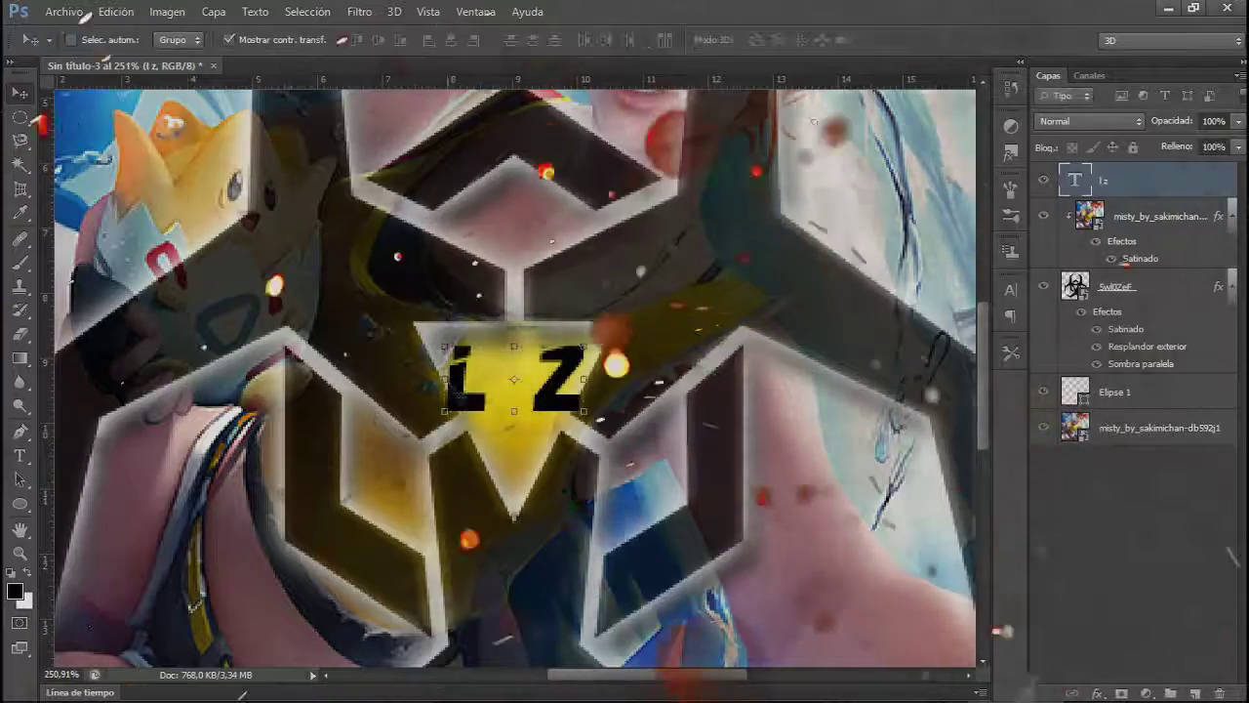
Narrow the spaced "l z" lettering inside the yellow triangle and remove the space between its two letters.
{"action": "left_click_drag", "start_coordinate": [446, 381], "coordinate": [463, 381]}
{"action": "left_click_drag", "start_coordinate": [589, 390], "coordinate": [579, 391]}
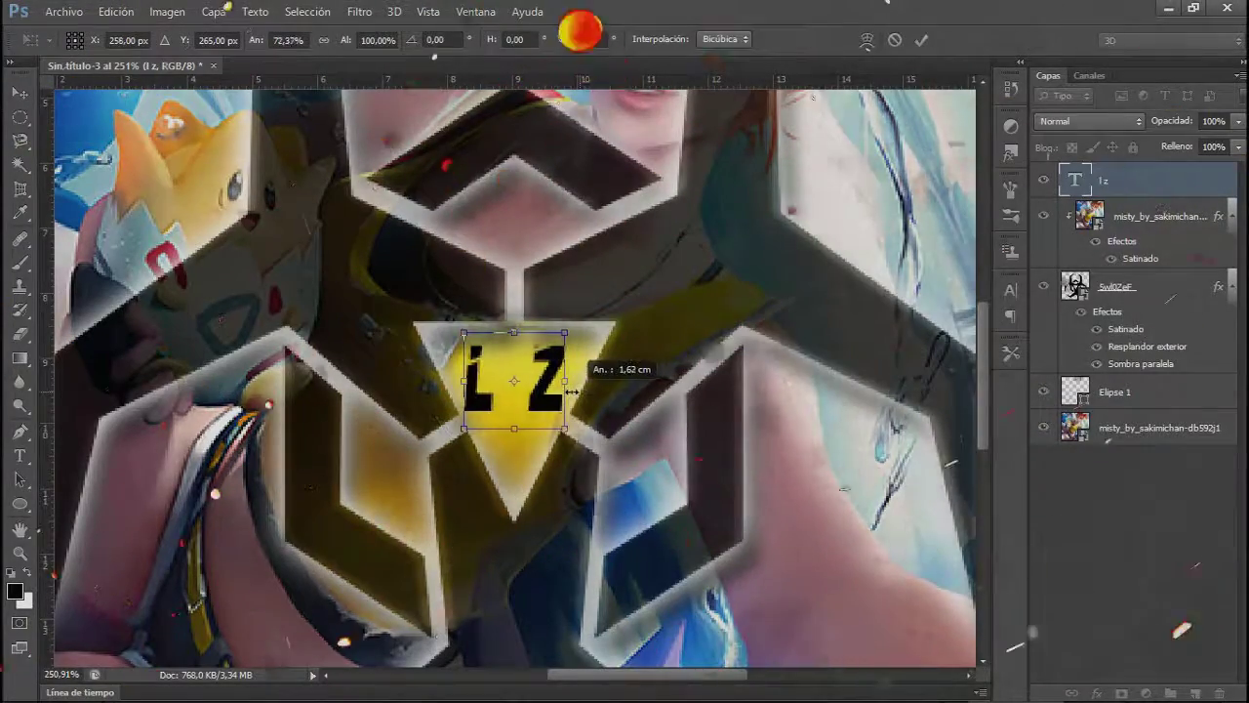
{"action": "left_click_drag", "start_coordinate": [564, 339], "coordinate": [556, 357]}
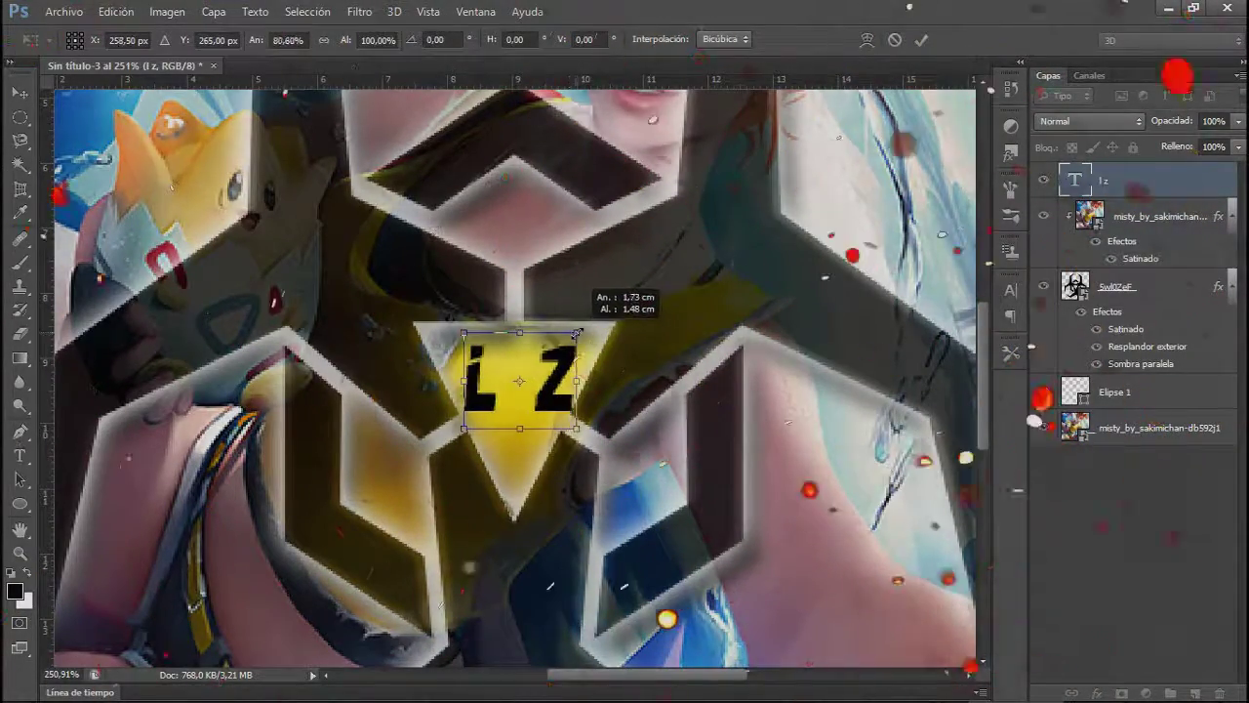
{"action": "key", "text": "Return"}
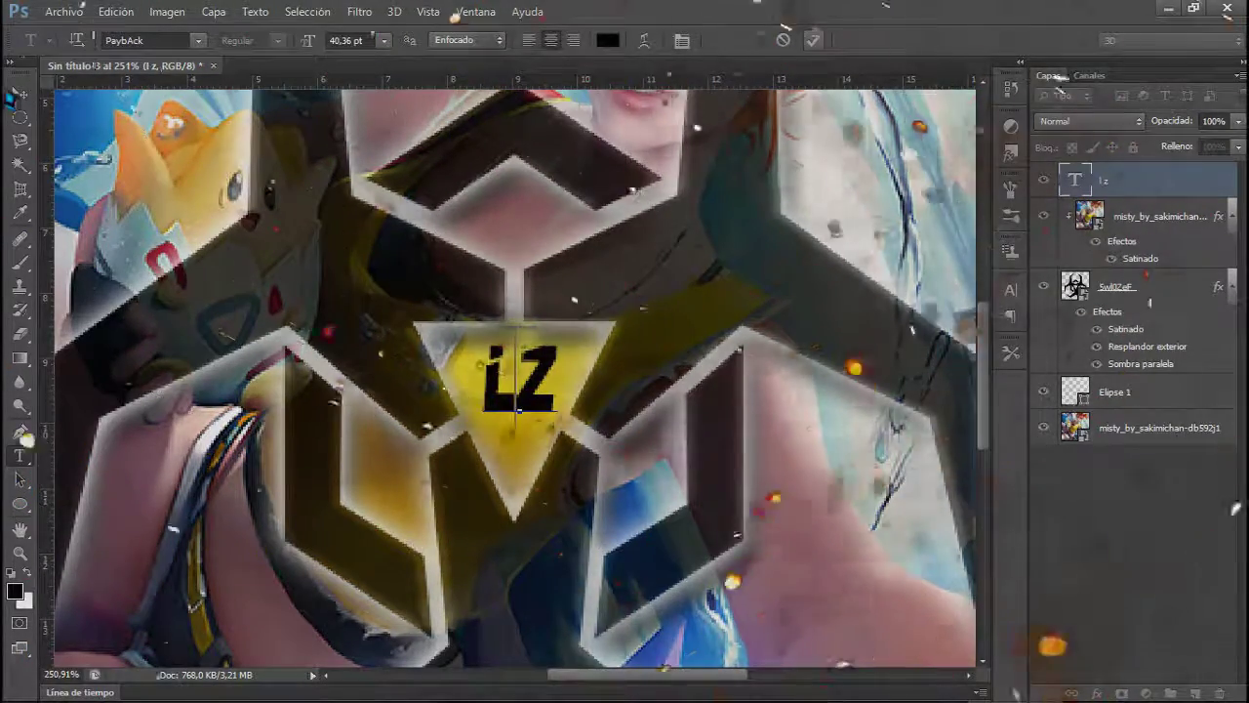
{"action": "left_click", "coordinate": [19, 93]}
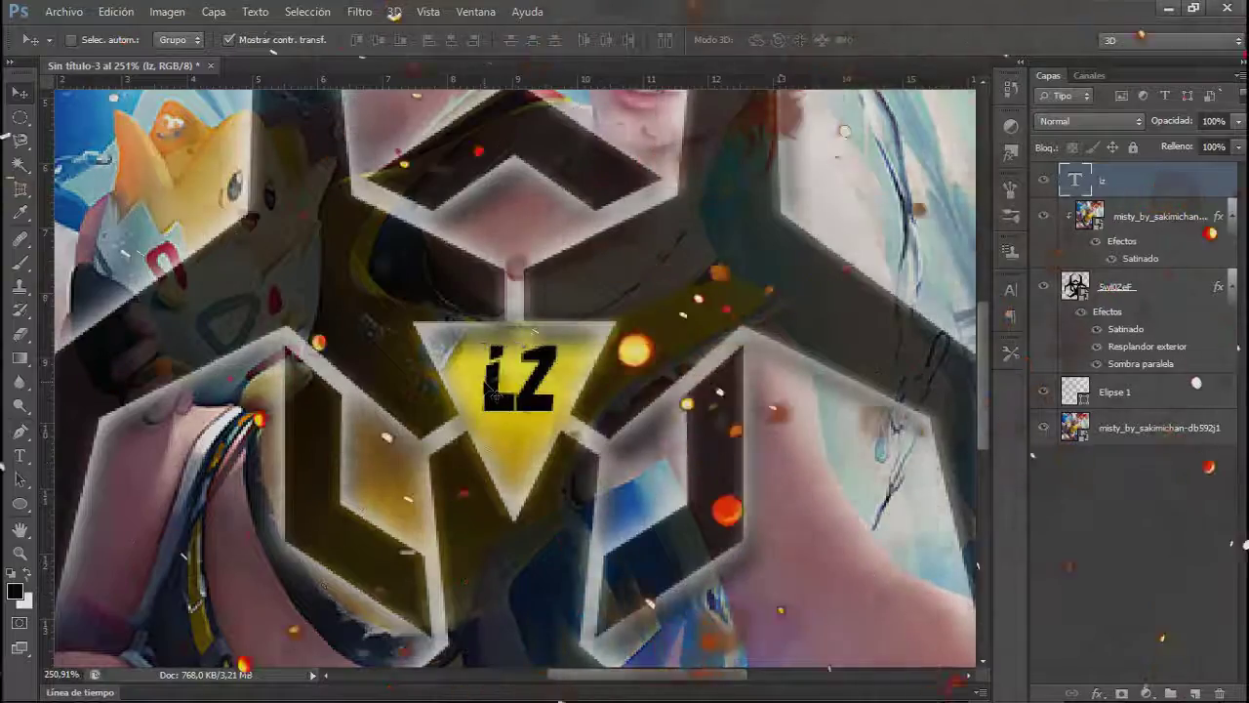
Stretch the "lz" text to about 136% width and 112% height so it fills the upper part of the yellow triangle.
{"action": "key", "text": "ctrl+t"}
{"action": "left_click_drag", "start_coordinate": [483, 380], "coordinate": [467, 380]}
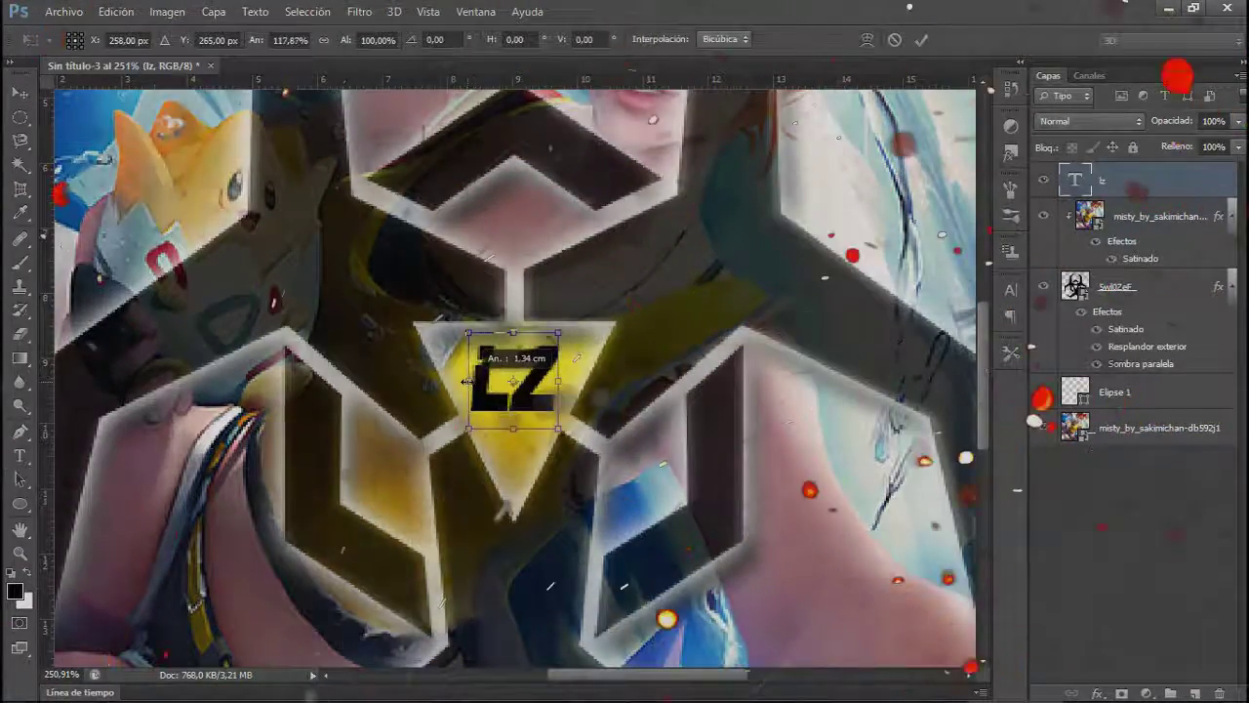
{"action": "left_click_drag", "start_coordinate": [558, 380], "coordinate": [566, 376]}
{"action": "left_click_drag", "start_coordinate": [468, 379], "coordinate": [464, 376]}
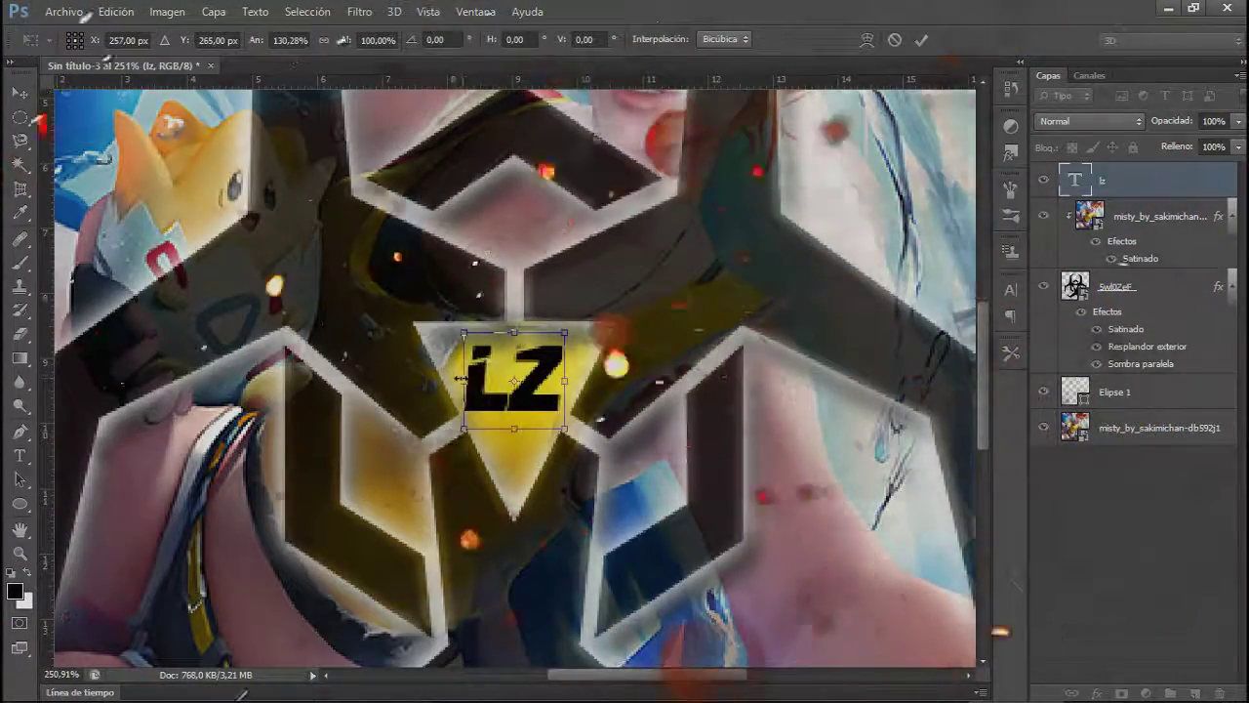
{"action": "left_click_drag", "start_coordinate": [514, 333], "coordinate": [514, 321]}
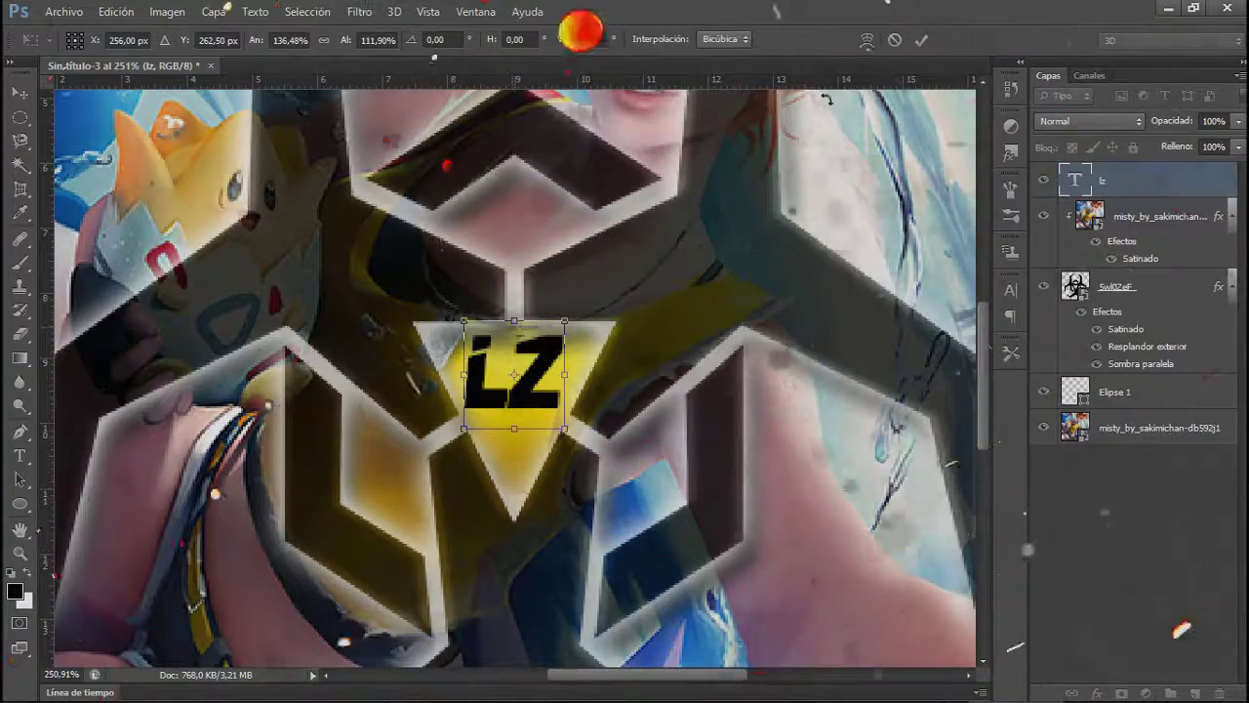
{"action": "left_click", "coordinate": [920, 40]}
Copy the biohazard symbol layer's style and paste it onto the "lz" text layer.
{"action": "right_click", "coordinate": [1138, 290]}
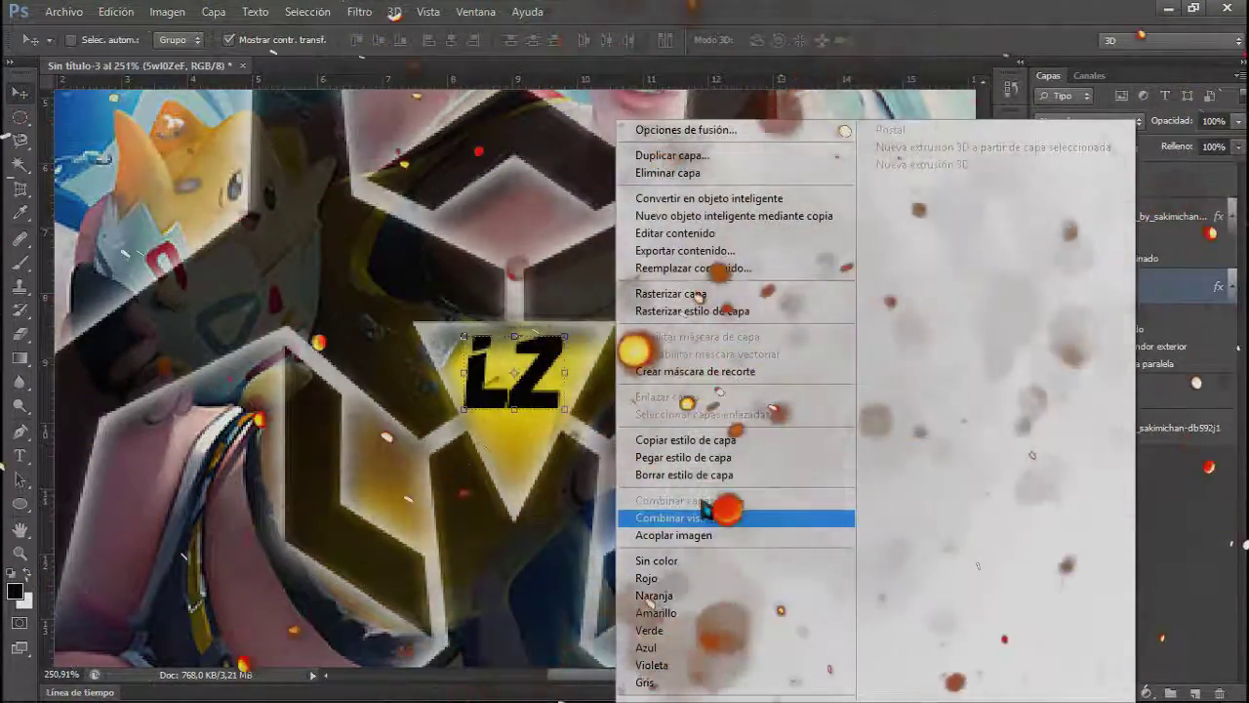
{"action": "left_click", "coordinate": [748, 440]}
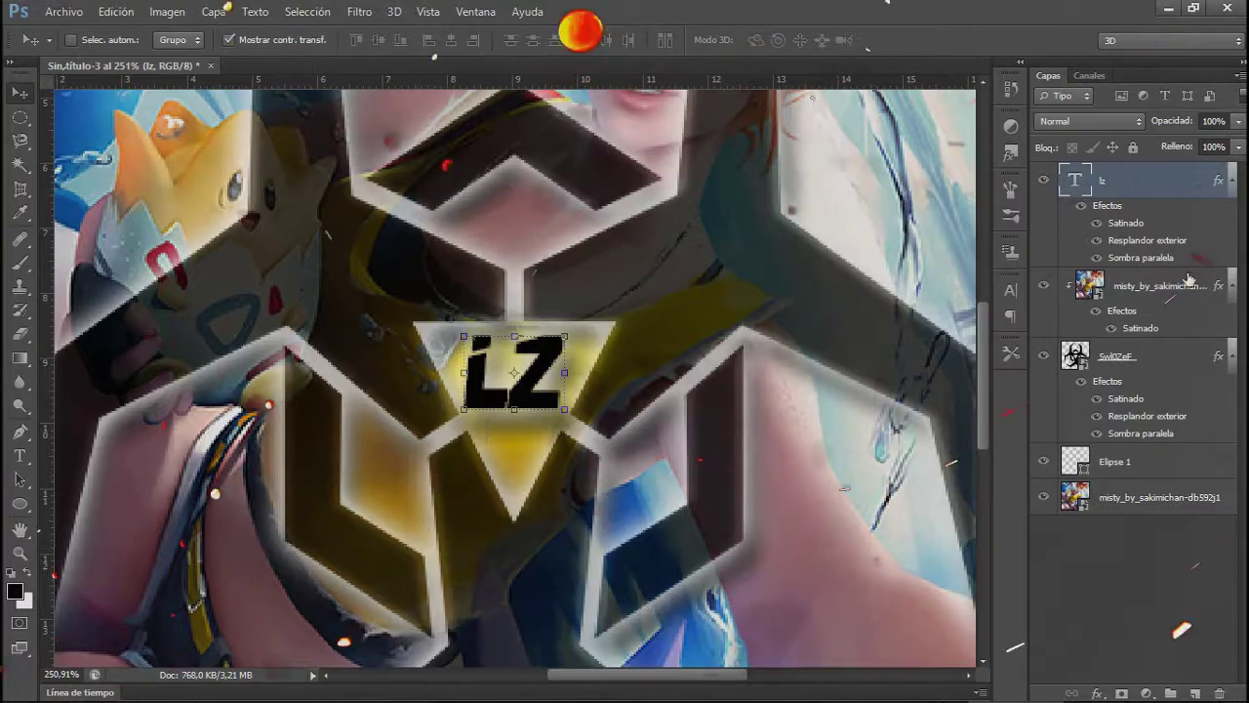
Duplicate the clipped misty_by_sakimichan image layer, move the copy above the "lz" text layer and clip it to the text.
{"action": "right_click", "coordinate": [1140, 289]}
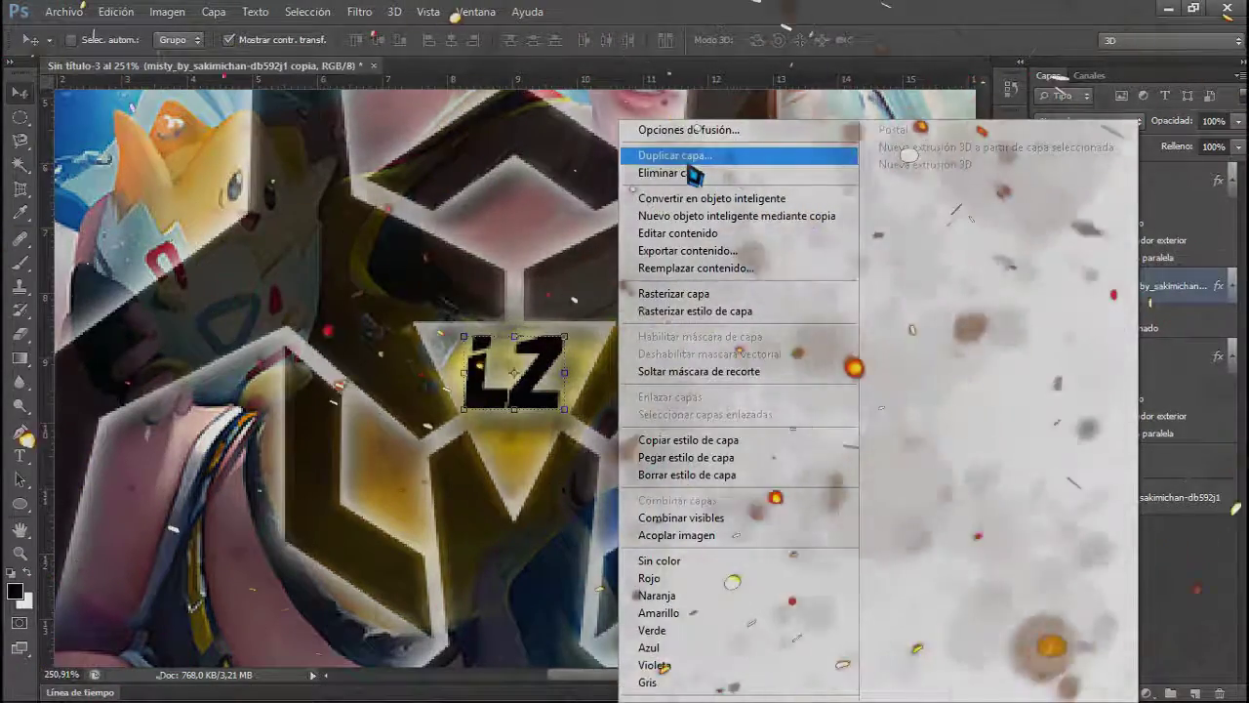
{"action": "left_click", "coordinate": [698, 162]}
{"action": "left_click", "coordinate": [780, 206]}
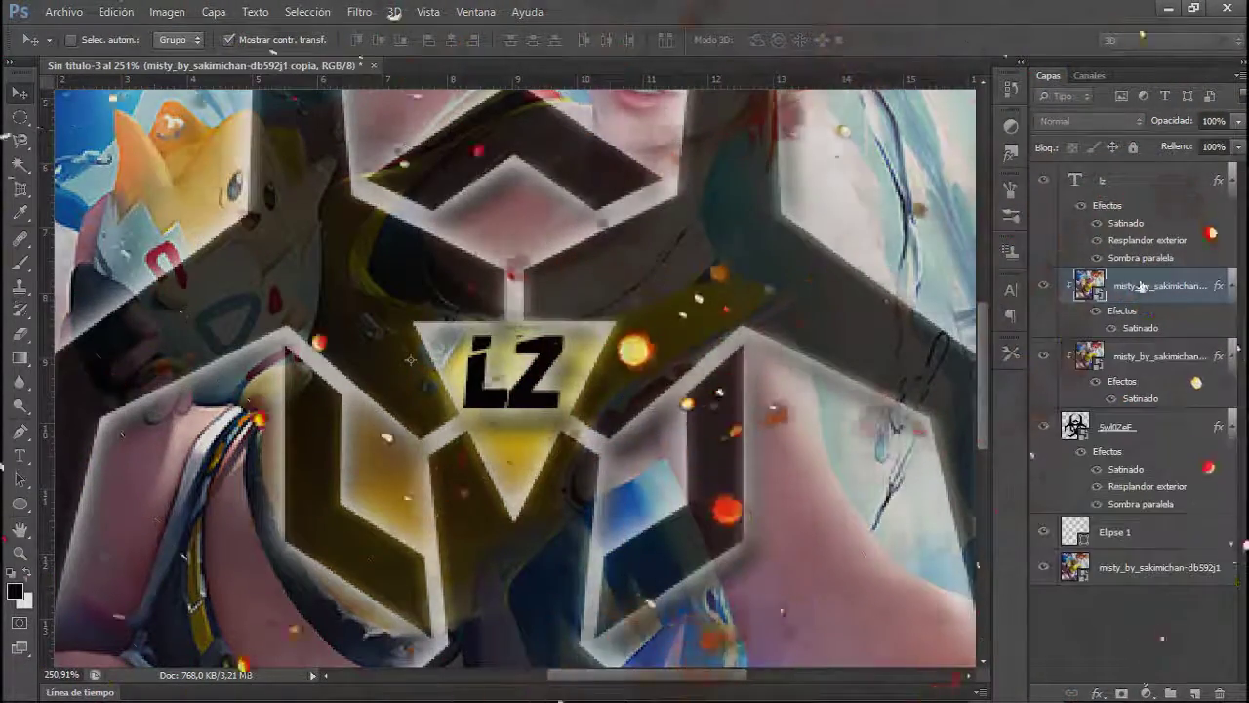
{"action": "left_click_drag", "start_coordinate": [1140, 180], "coordinate": [1138, 183]}
{"action": "right_click", "coordinate": [1138, 185]}
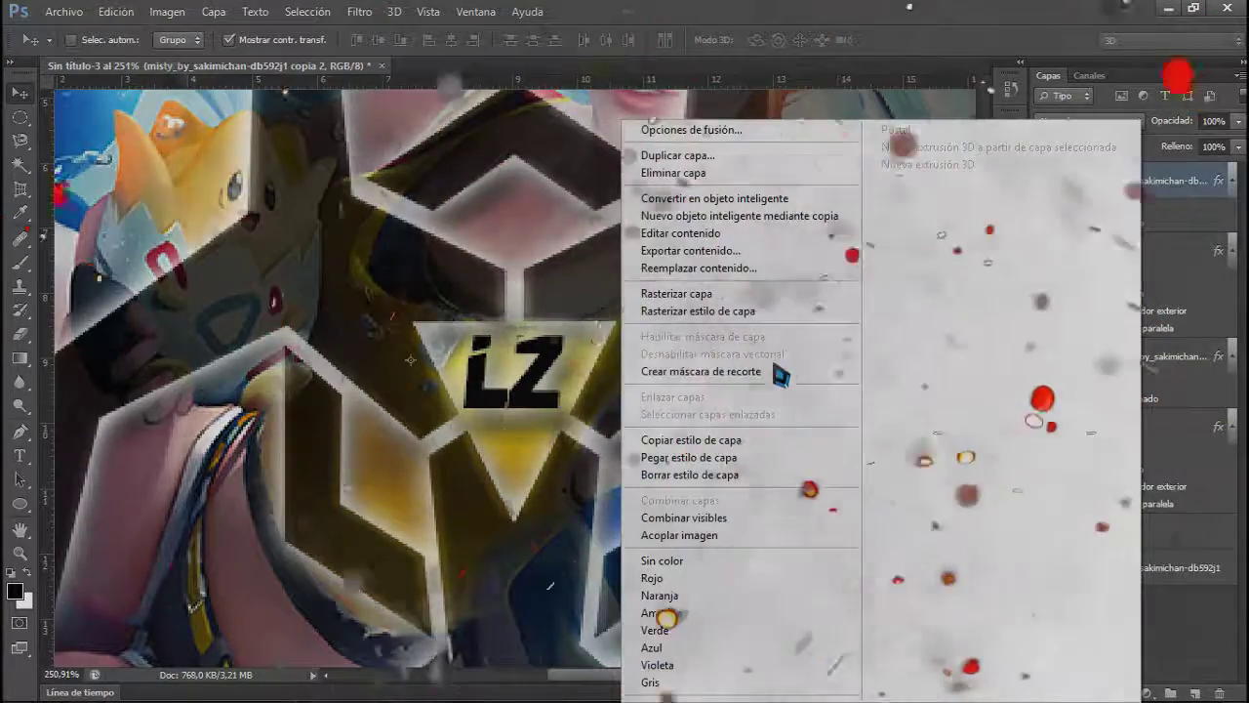
{"action": "left_click", "coordinate": [748, 373]}
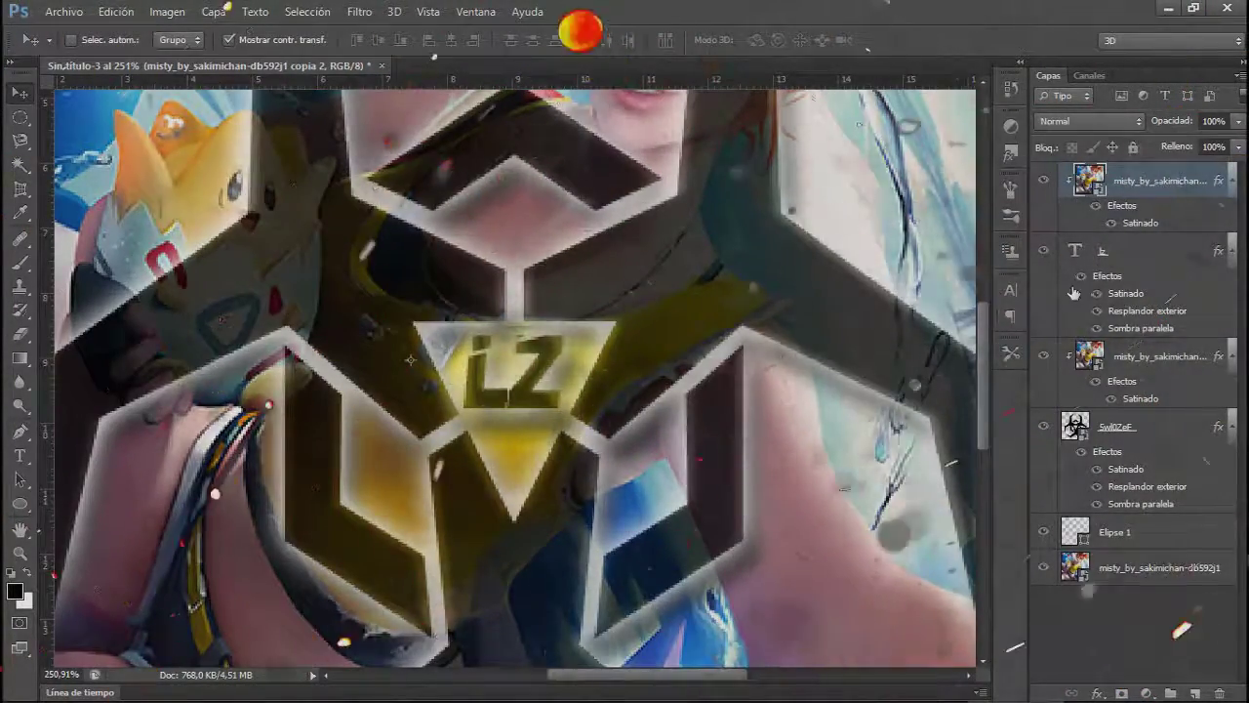
Place the purple-blue gradient image "11" from the colours folder and align it to cover the whole canvas.
{"action": "scroll", "coordinate": [667, 452], "scroll_direction": "down", "scroll_amount": 5}
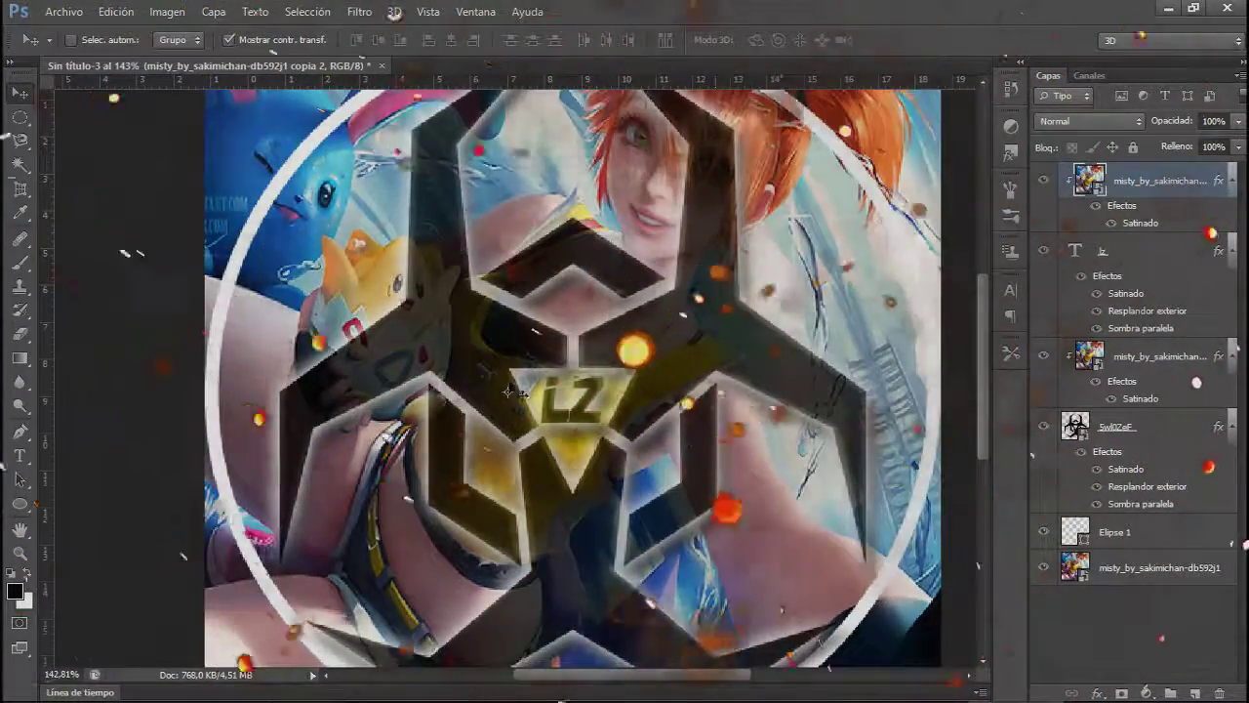
{"action": "scroll", "coordinate": [674, 449], "scroll_direction": "down", "scroll_amount": 1}
{"action": "left_click", "coordinate": [64, 11]}
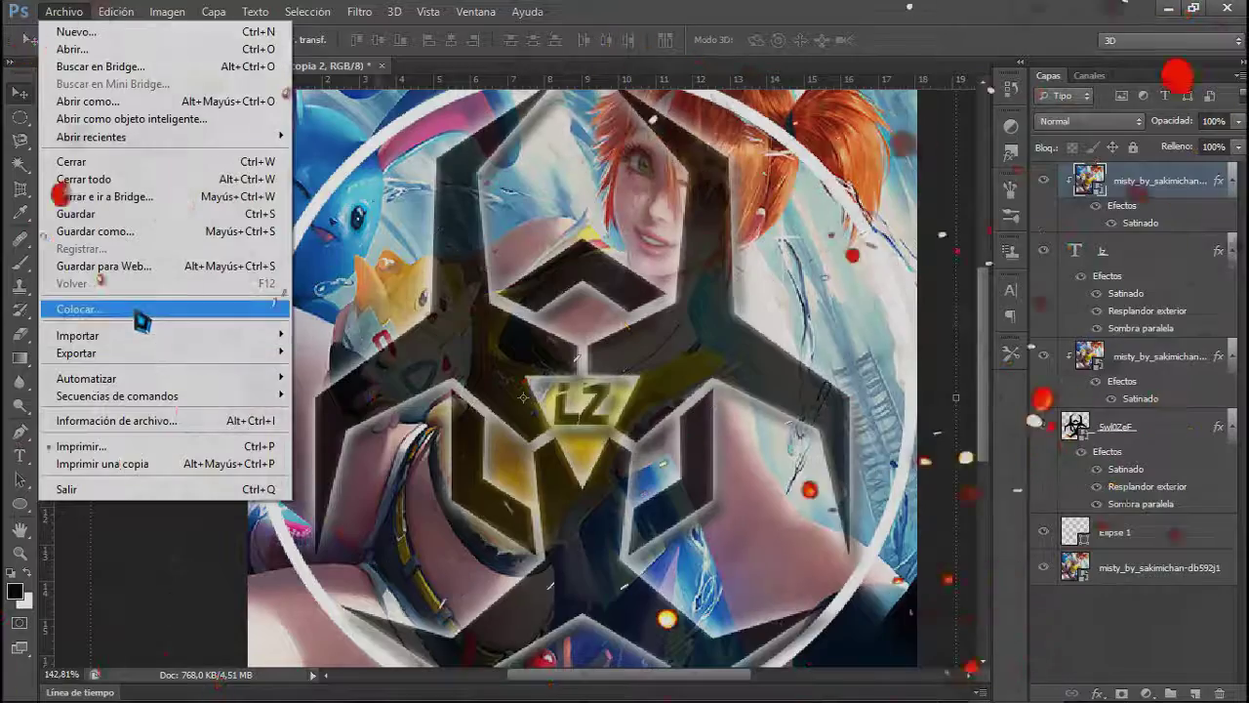
{"action": "left_click", "coordinate": [137, 310]}
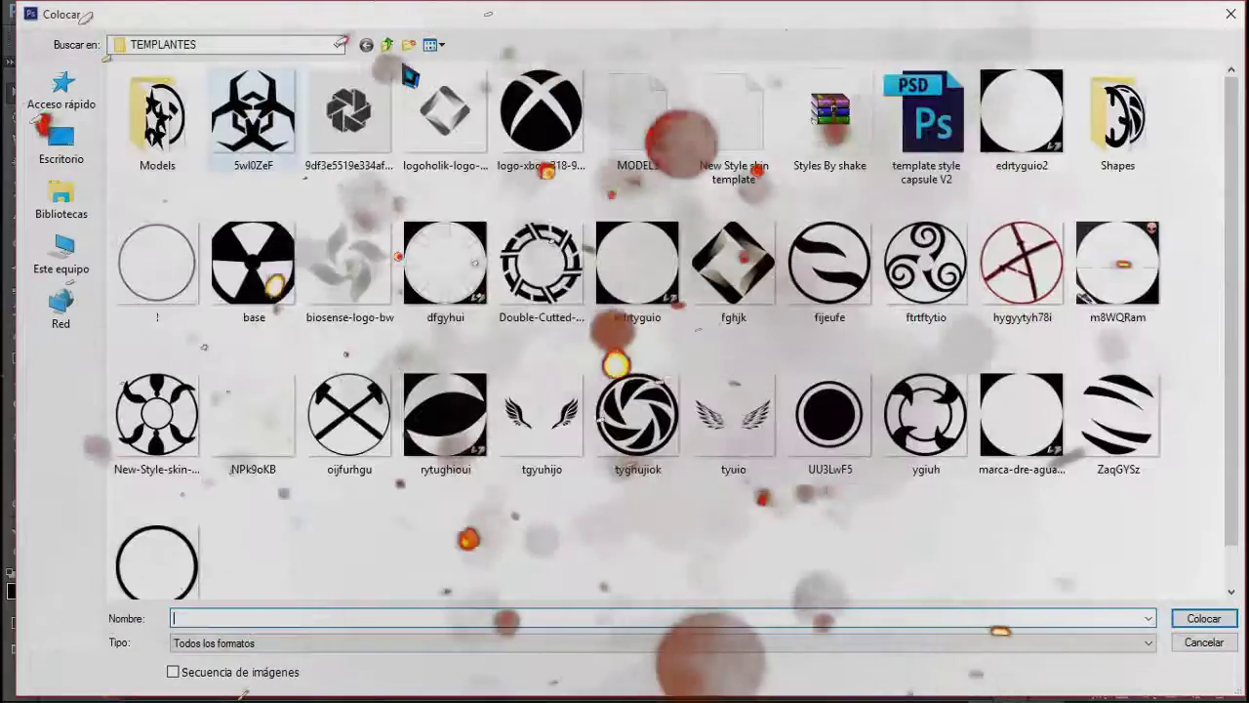
{"action": "left_click", "coordinate": [389, 45]}
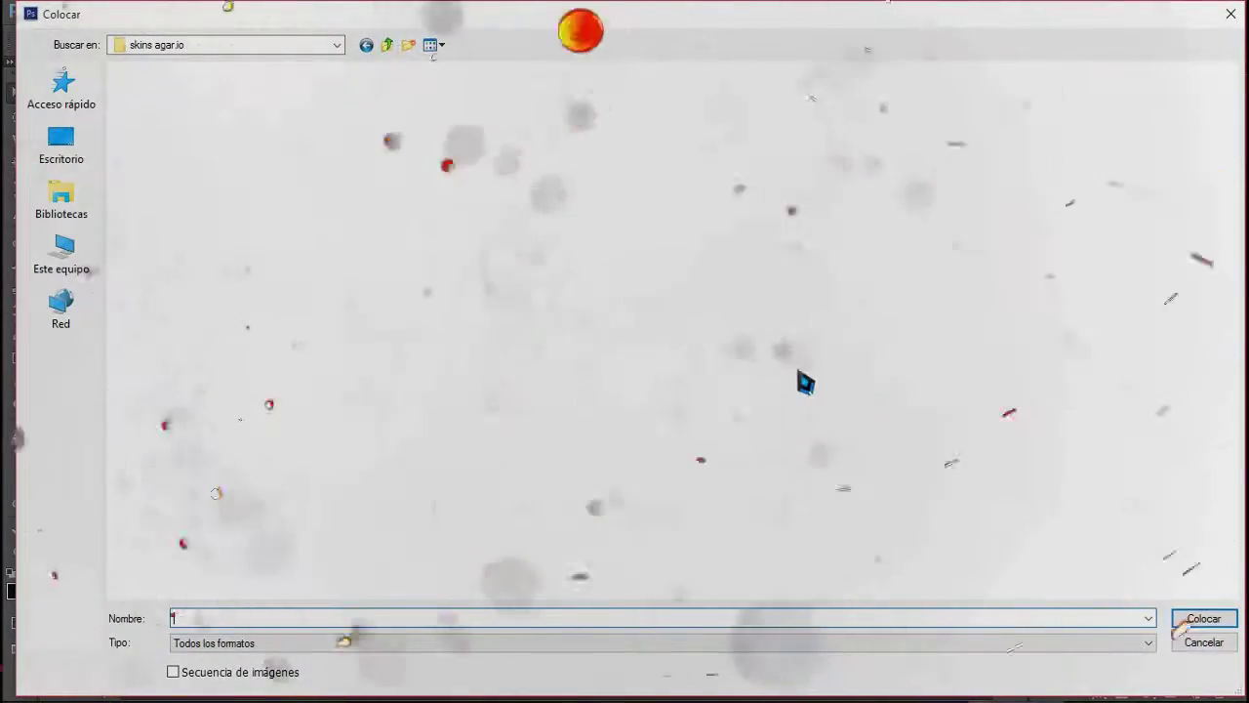
{"action": "scroll", "coordinate": [781, 352], "scroll_direction": "up", "scroll_amount": 3}
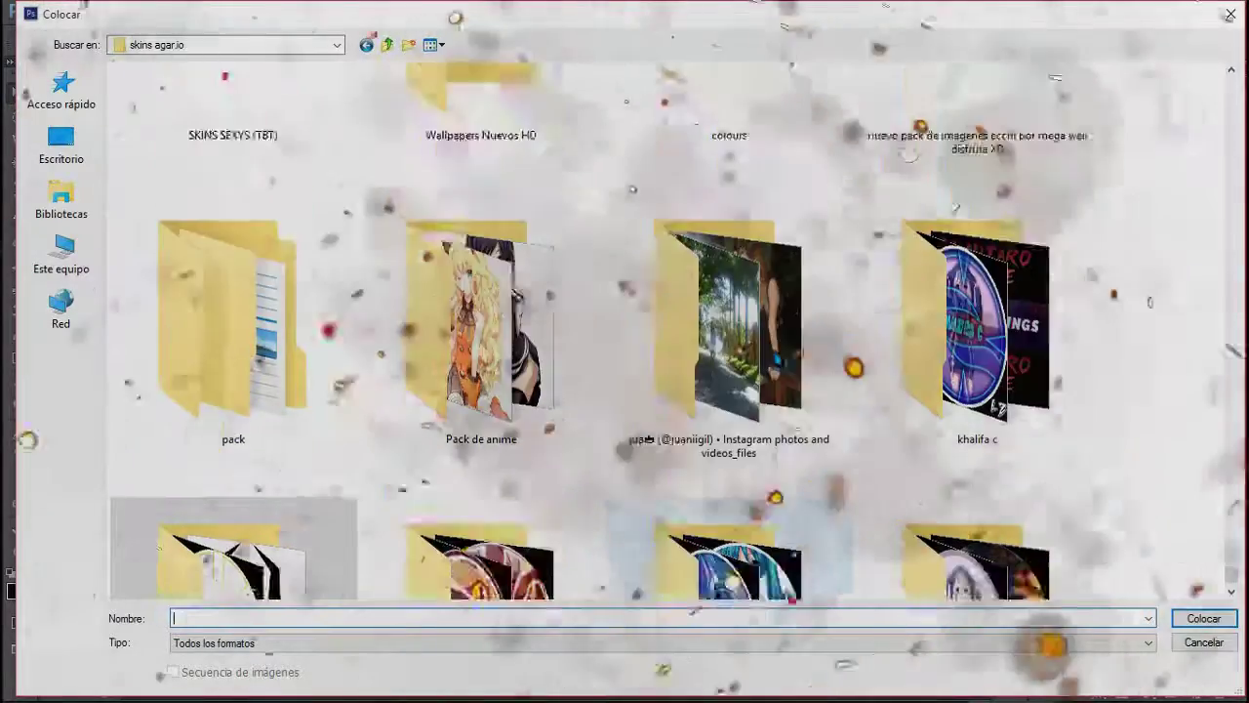
{"action": "left_click", "coordinate": [737, 242]}
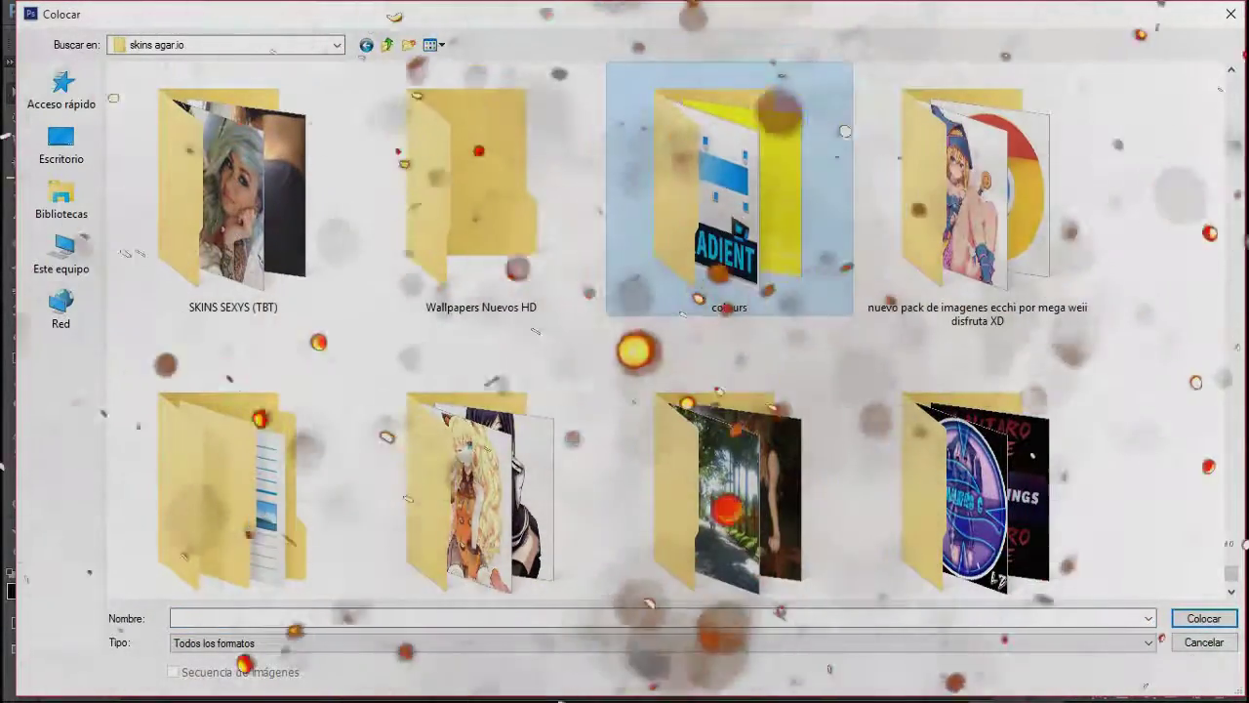
{"action": "double_click", "coordinate": [729, 195]}
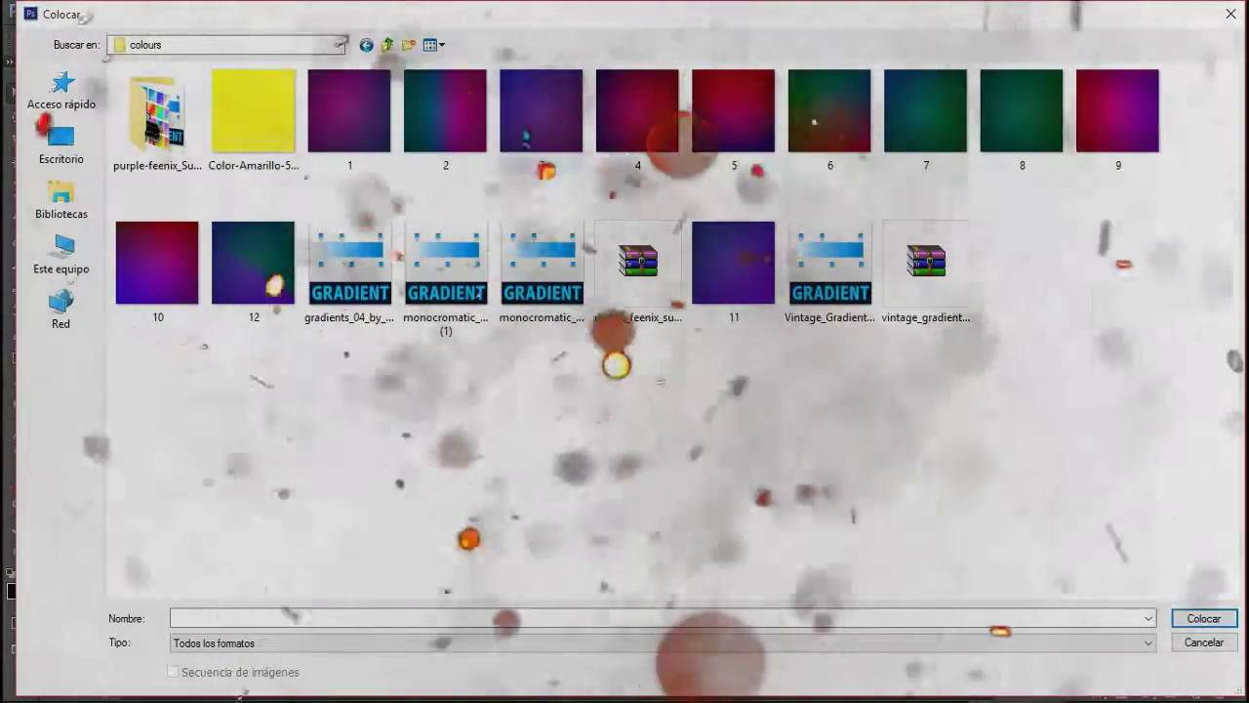
{"action": "left_click", "coordinate": [744, 259]}
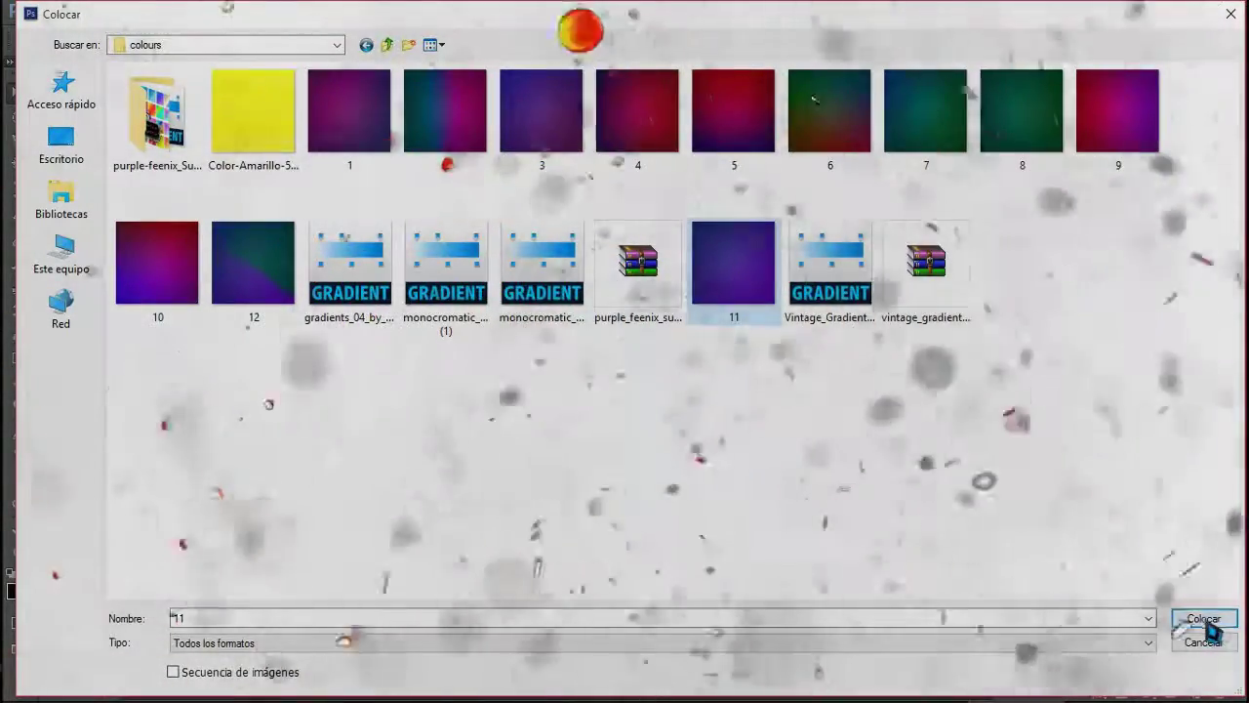
{"action": "left_click", "coordinate": [1202, 618]}
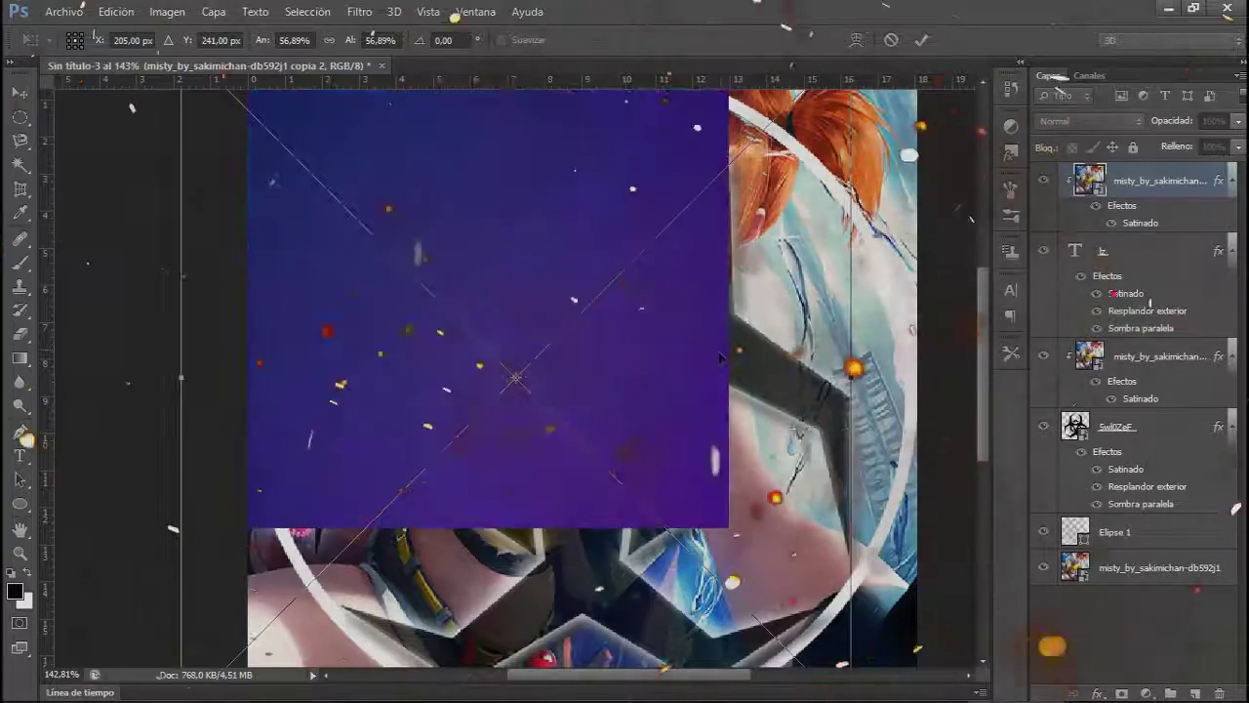
{"action": "scroll", "coordinate": [719, 356], "scroll_direction": "down", "scroll_amount": 2}
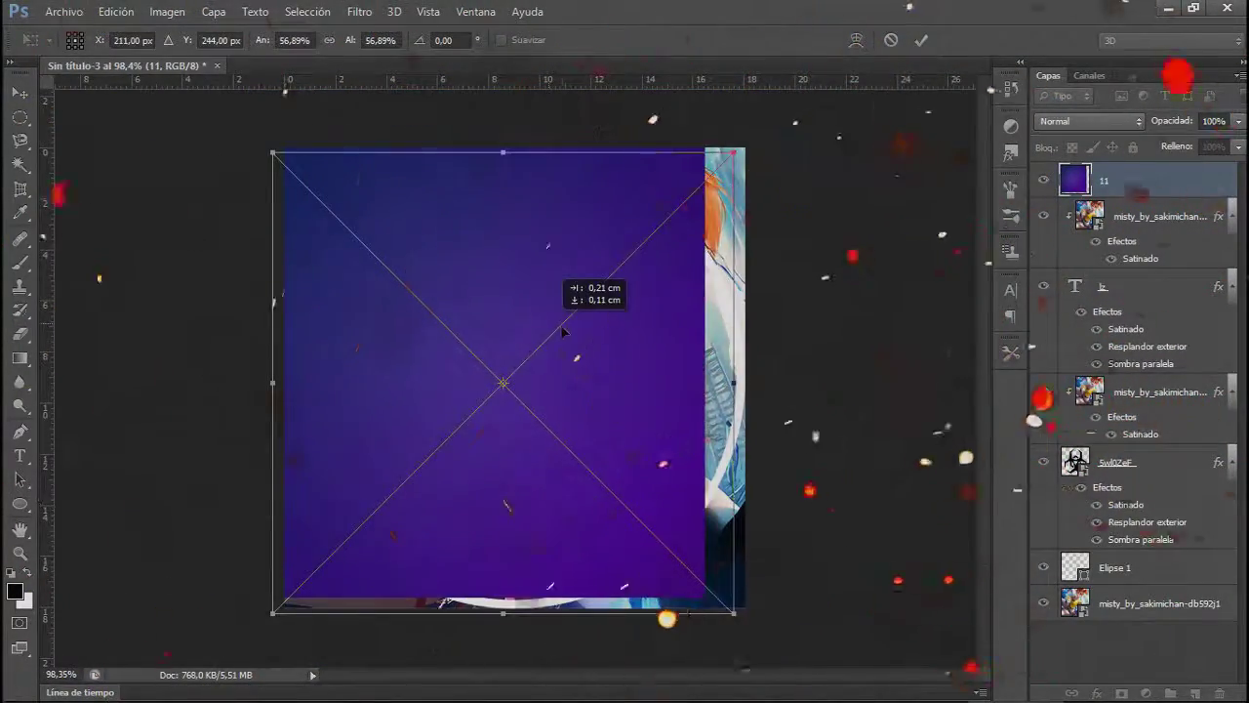
{"action": "left_click_drag", "start_coordinate": [562, 331], "coordinate": [565, 325]}
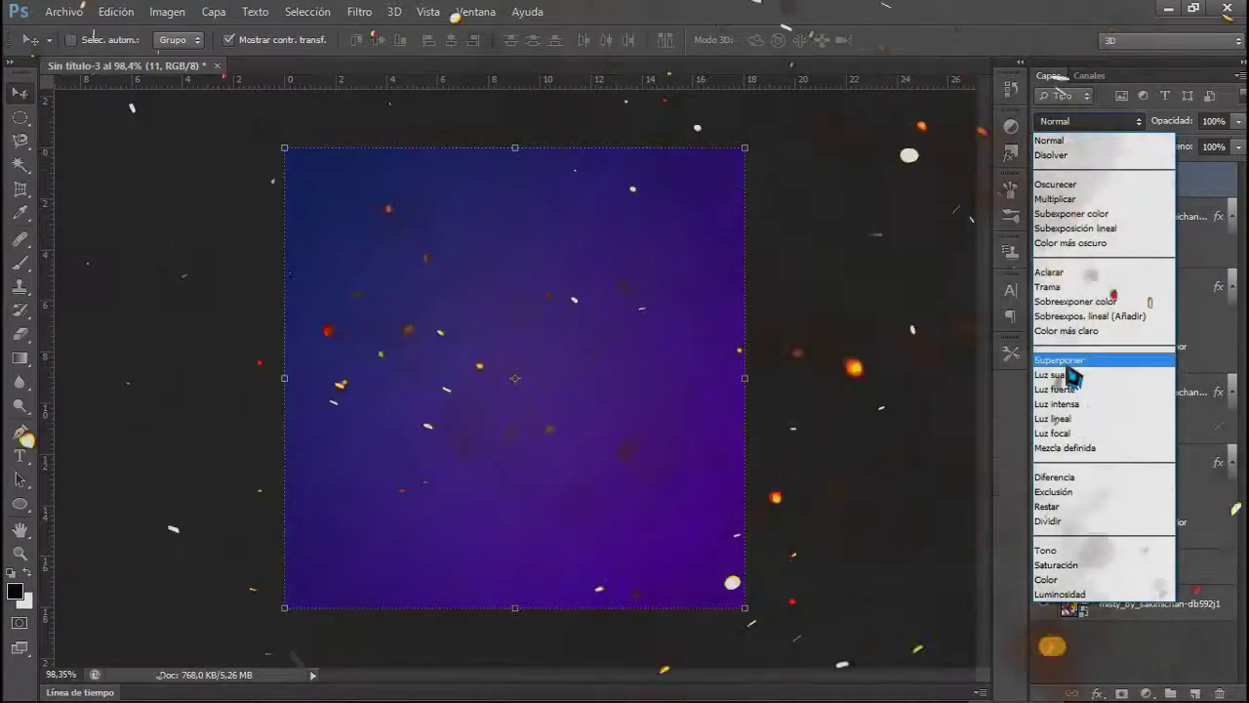
Set the blend mode of gradient layer "11" to Luz suave after trying Superponer.
{"action": "left_click", "coordinate": [1067, 361]}
{"action": "left_click", "coordinate": [1106, 121]}
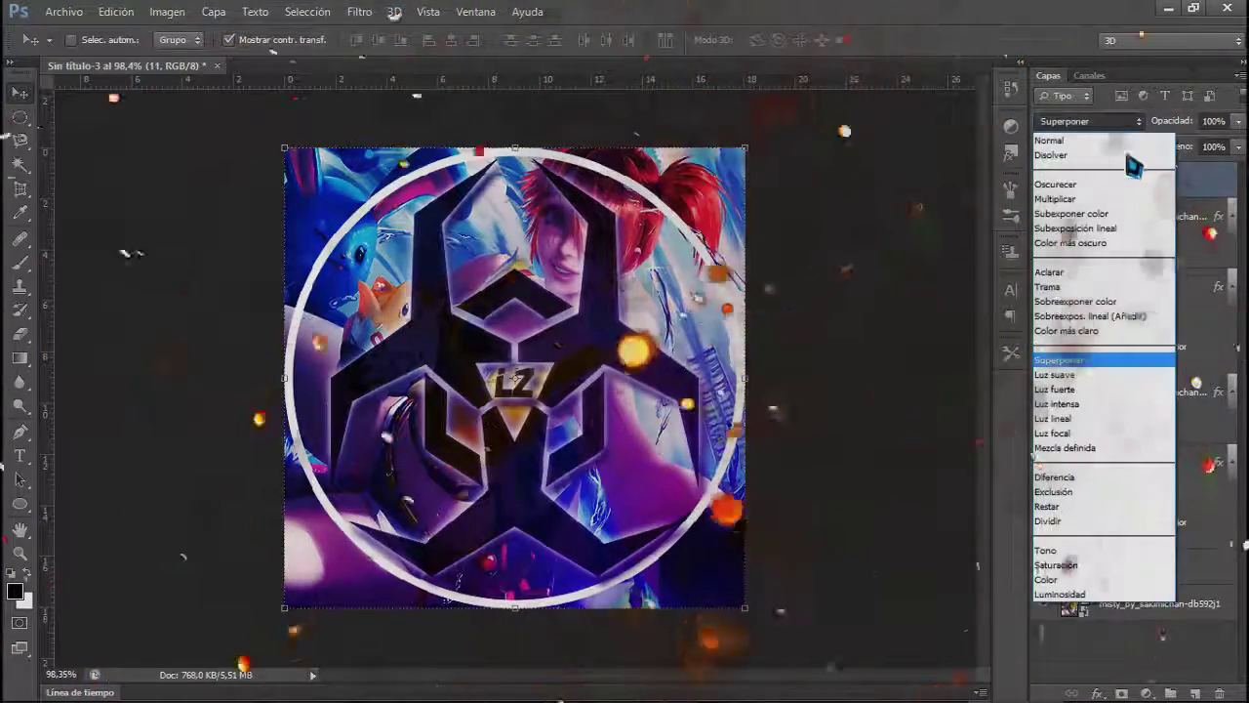
{"action": "left_click", "coordinate": [1089, 374]}
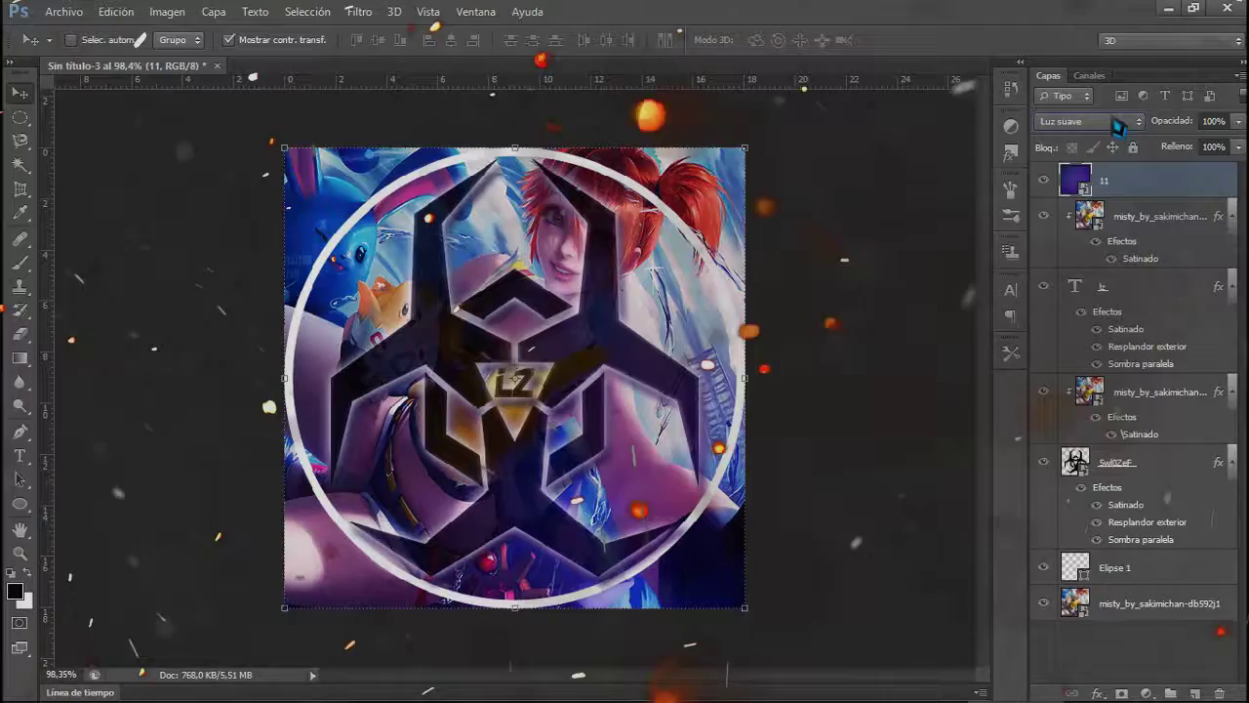
Place the blue-green gradient image "7" from the colours folder over the whole canvas.
{"action": "left_click", "coordinate": [64, 11]}
{"action": "left_click", "coordinate": [107, 310]}
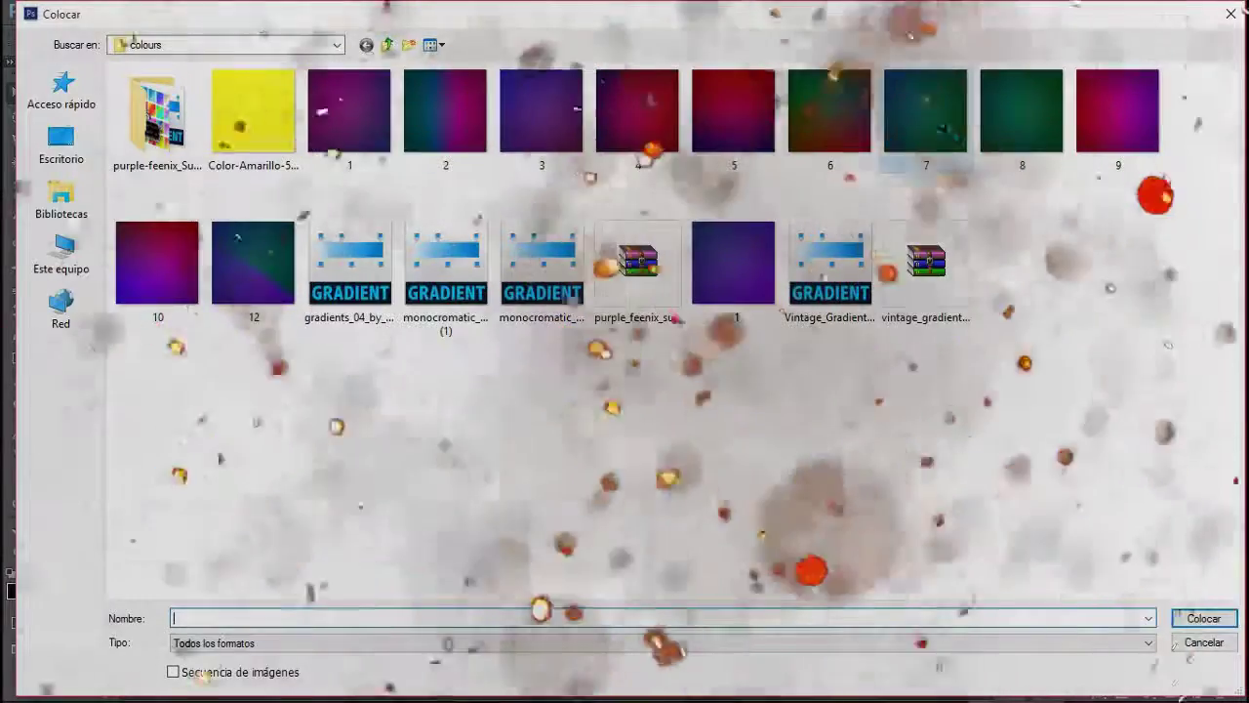
{"action": "left_click", "coordinate": [925, 117]}
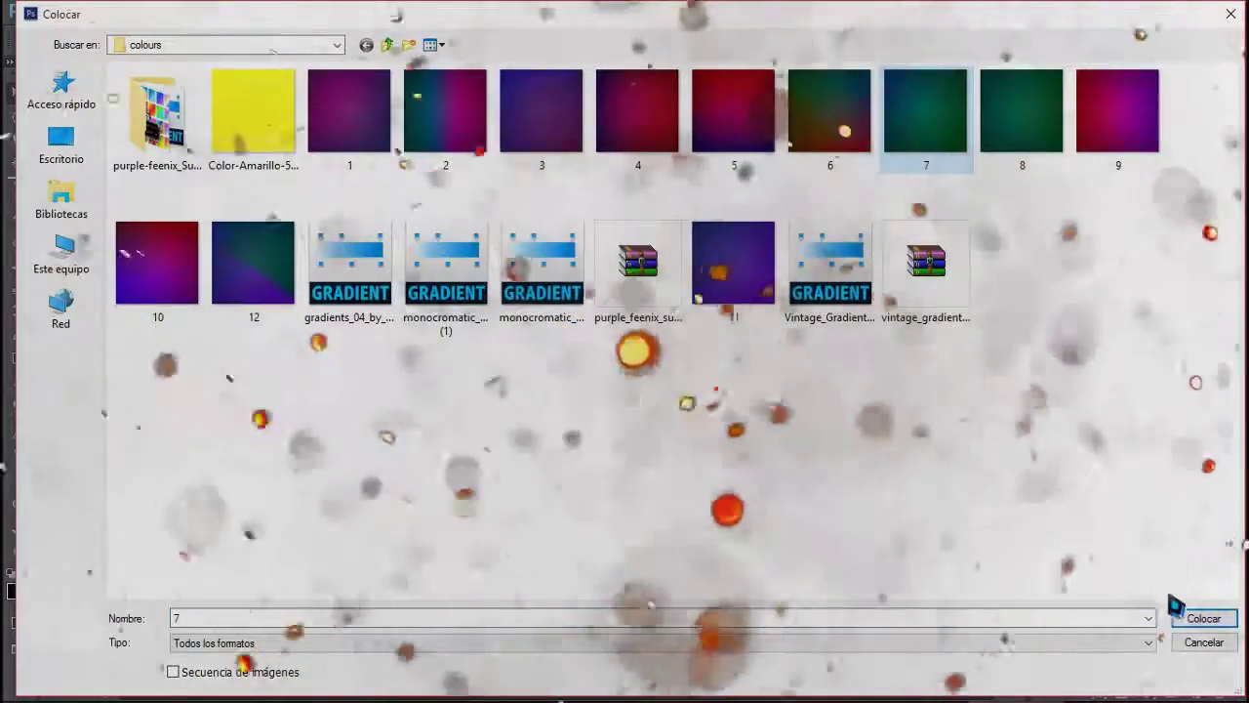
{"action": "left_click", "coordinate": [1203, 619]}
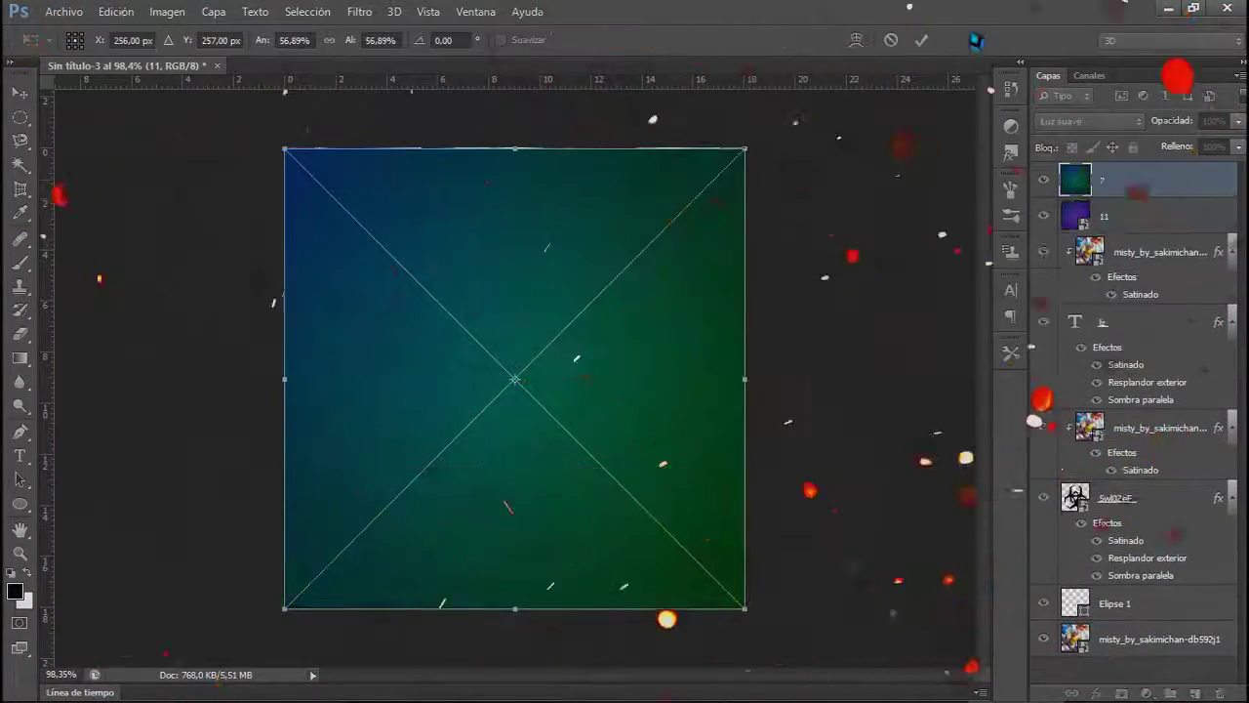
{"action": "key", "text": "Return"}
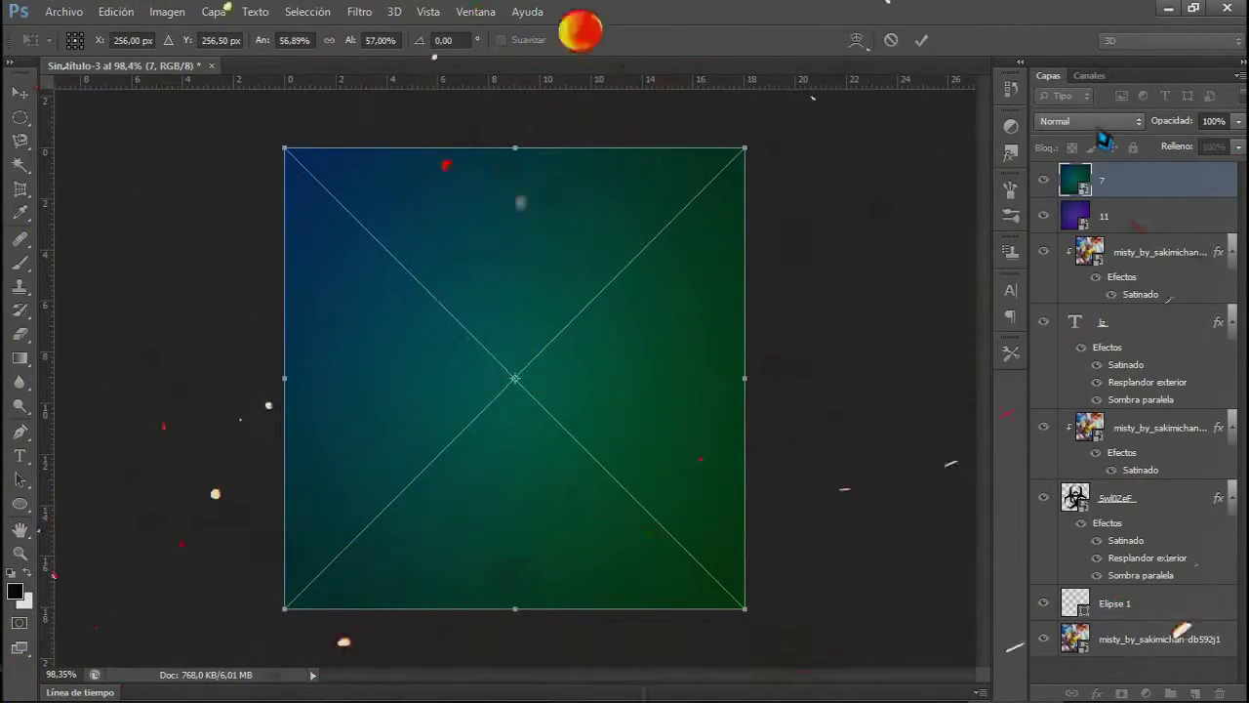
Set gradient layer "7" to the Luz suave blend mode after trying Superponer, and hide the layer.
{"action": "left_click", "coordinate": [1104, 360]}
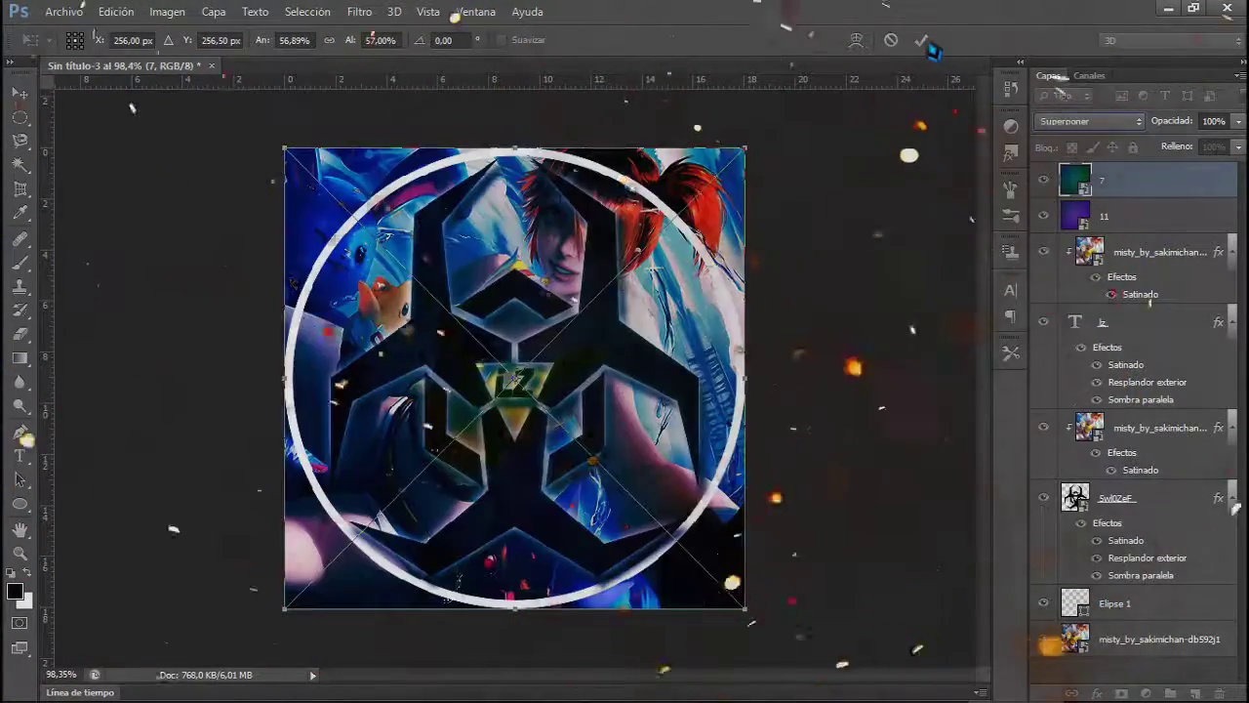
{"action": "key", "text": "Return"}
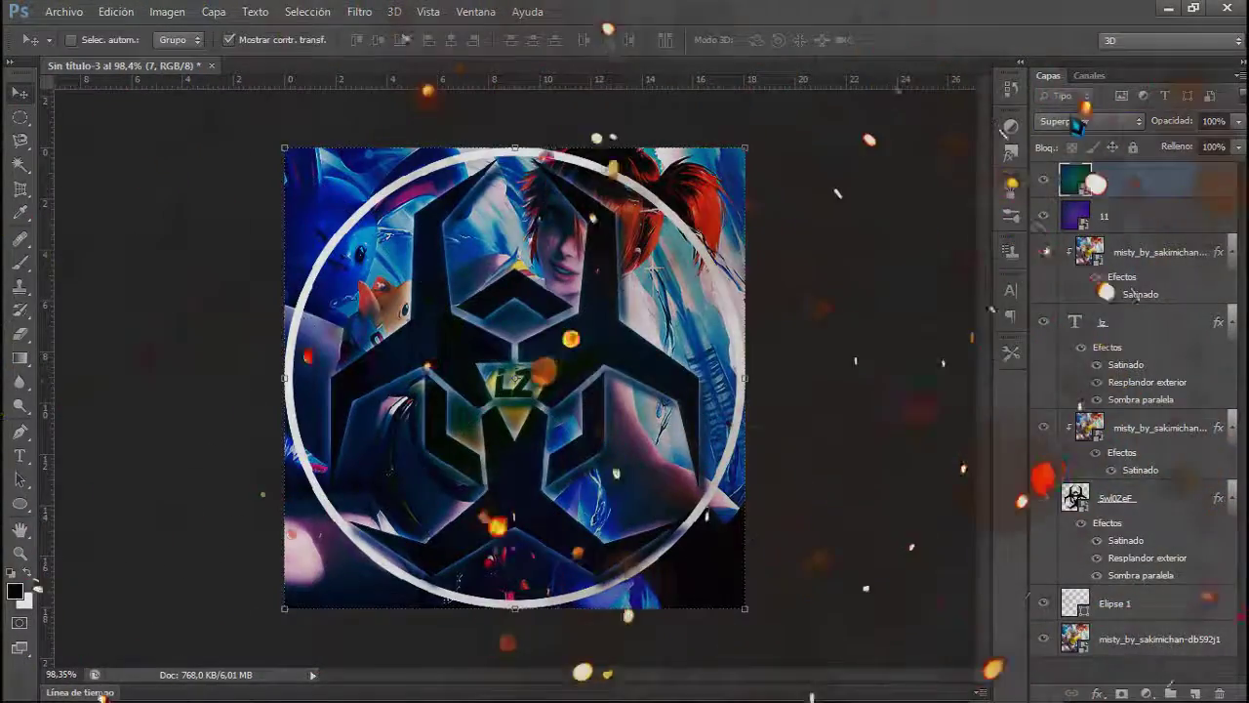
{"action": "left_click", "coordinate": [1129, 122]}
{"action": "left_click", "coordinate": [1064, 375]}
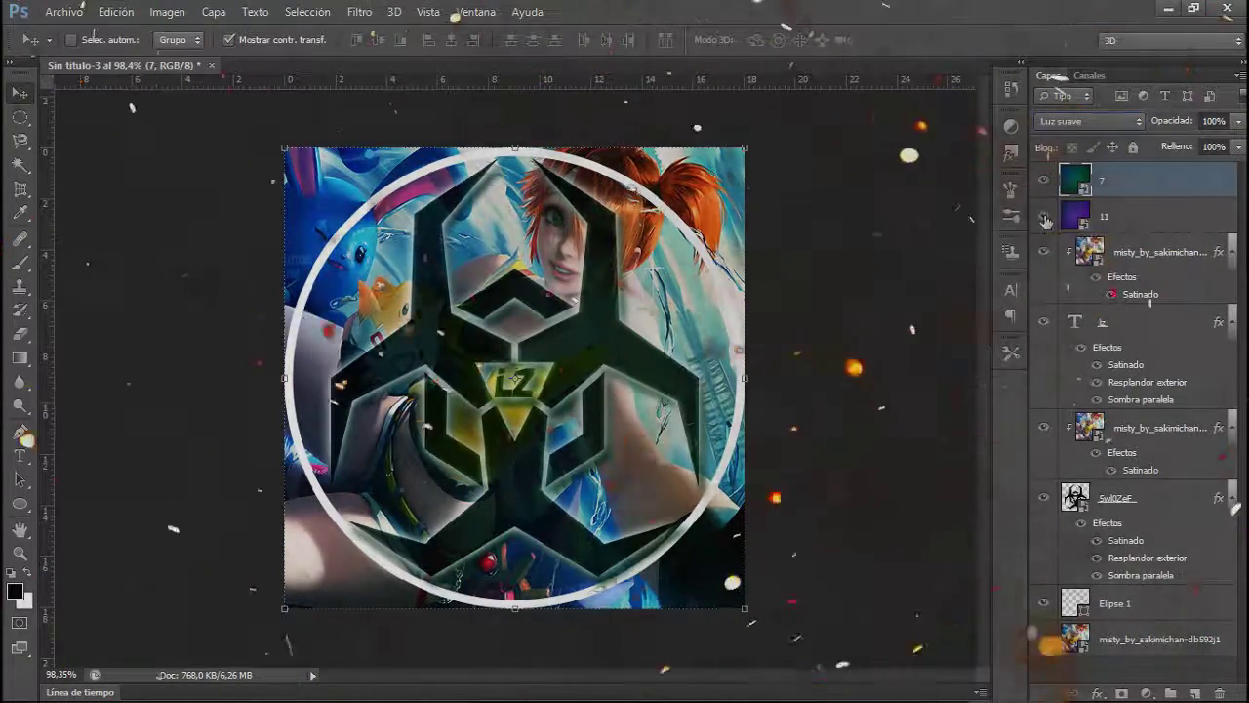
{"action": "left_click", "coordinate": [1043, 181]}
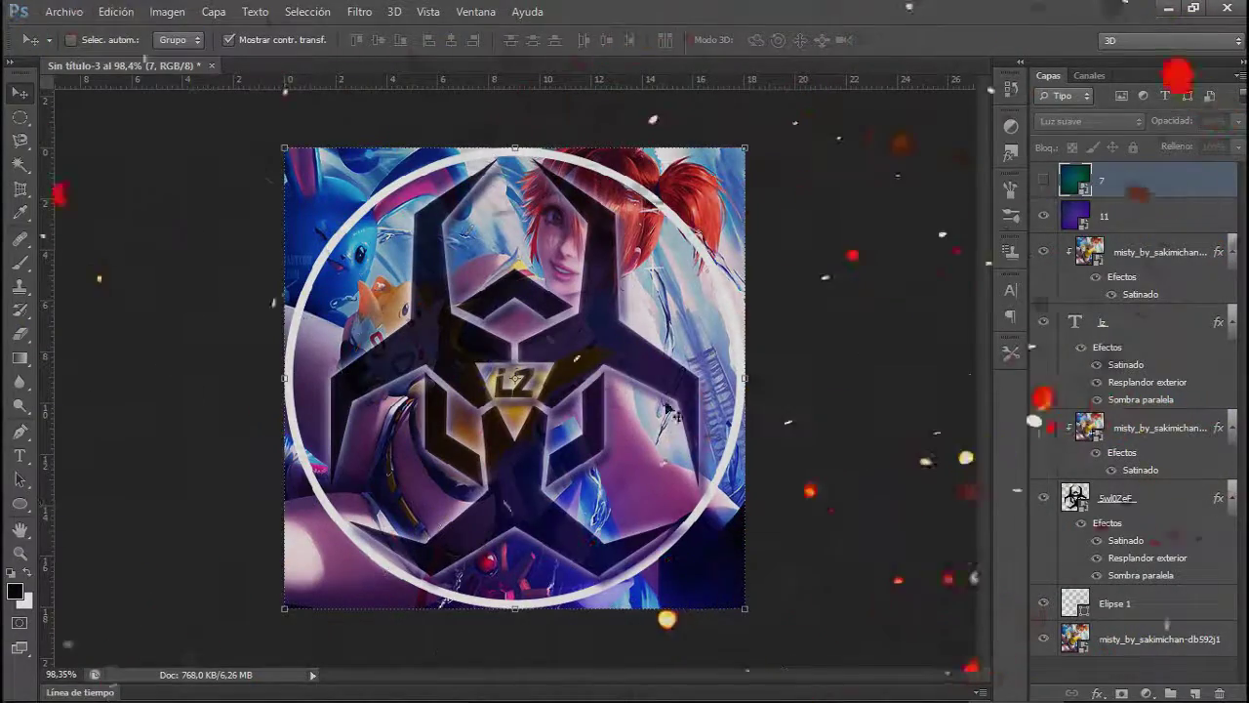
Place the black-cornered circular "marca-dre-agua" watermark template from the TEMPLANTES folder into the document.
{"action": "left_click", "coordinate": [64, 11]}
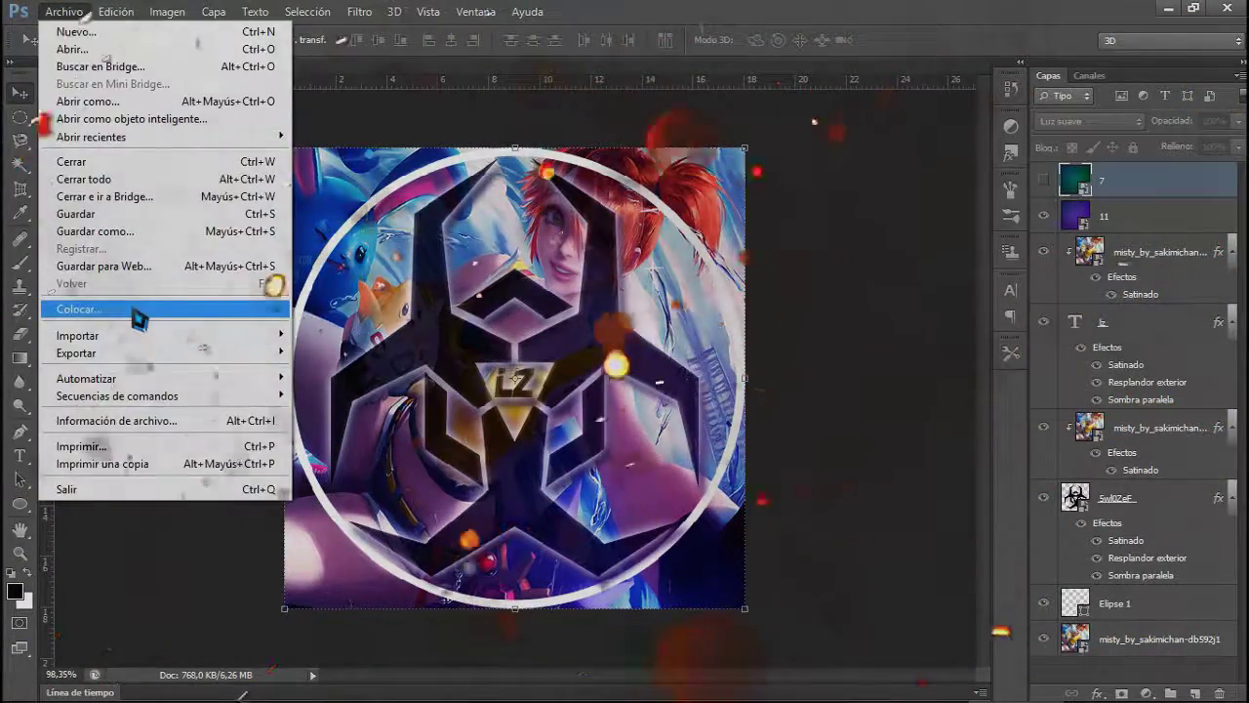
{"action": "left_click", "coordinate": [137, 309]}
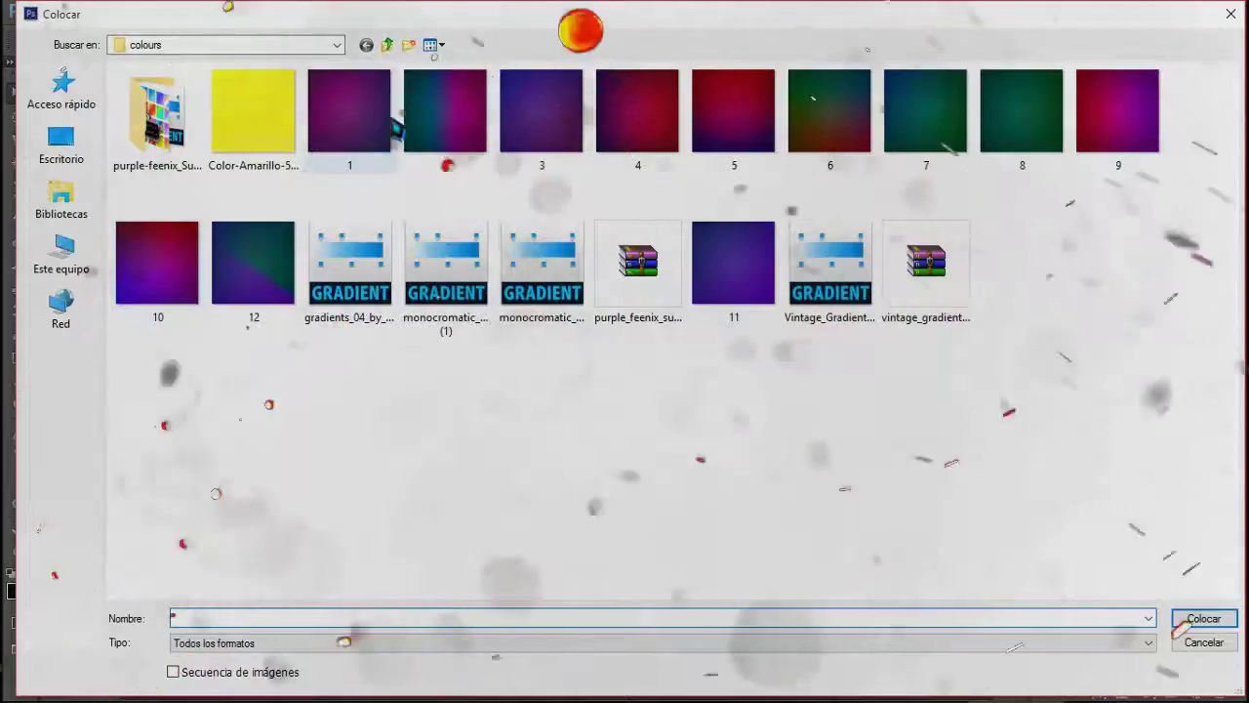
{"action": "left_click", "coordinate": [388, 44]}
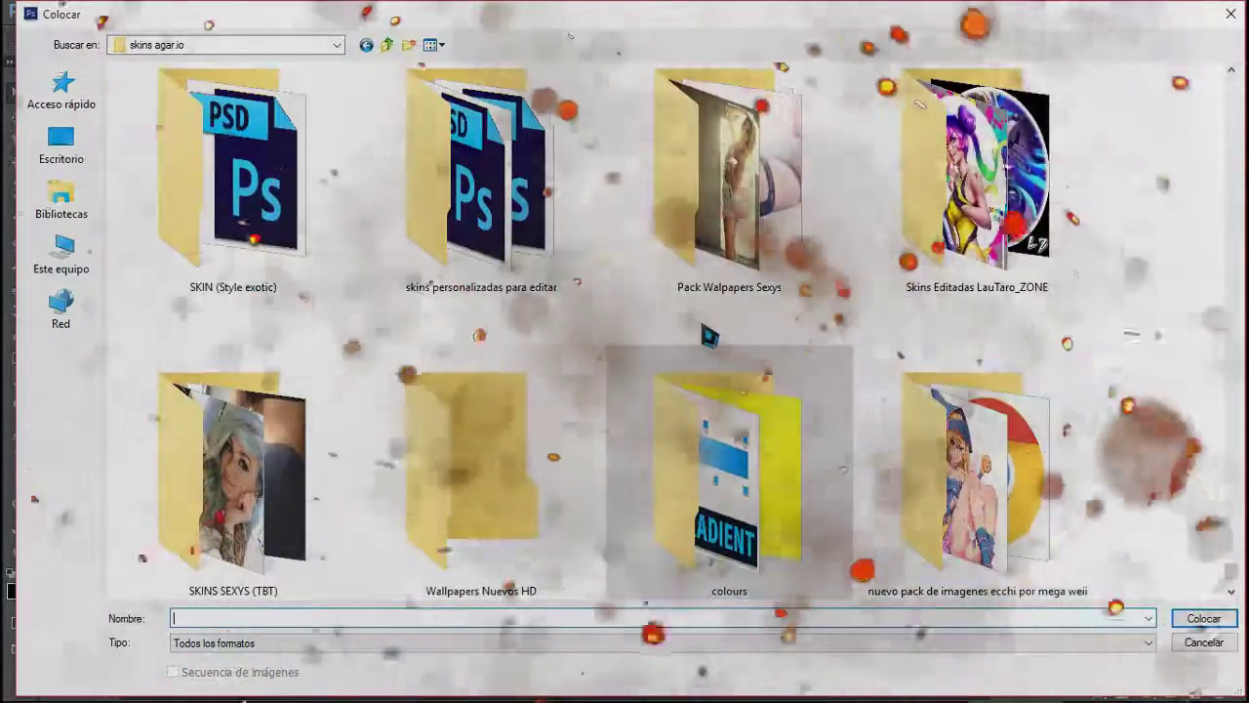
{"action": "scroll", "coordinate": [709, 332], "scroll_direction": "down", "scroll_amount": 2}
{"action": "double_click", "coordinate": [234, 469]}
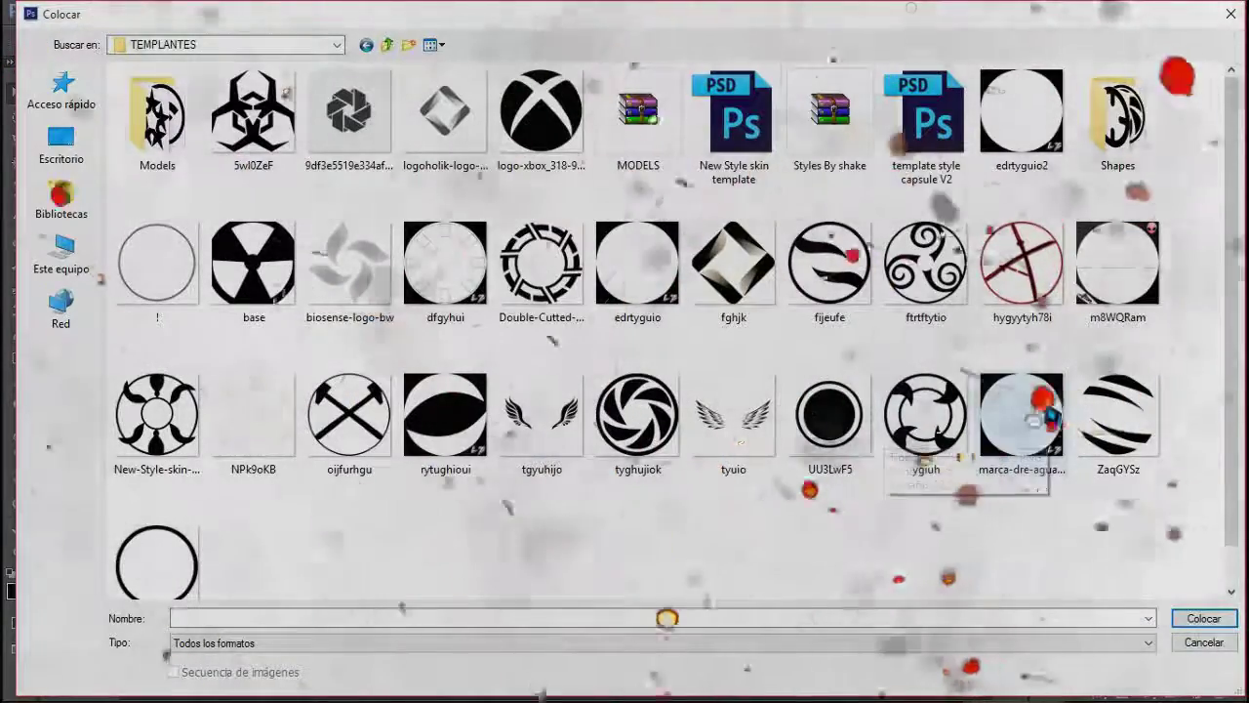
{"action": "left_click", "coordinate": [1021, 415]}
{"action": "left_click", "coordinate": [1219, 623]}
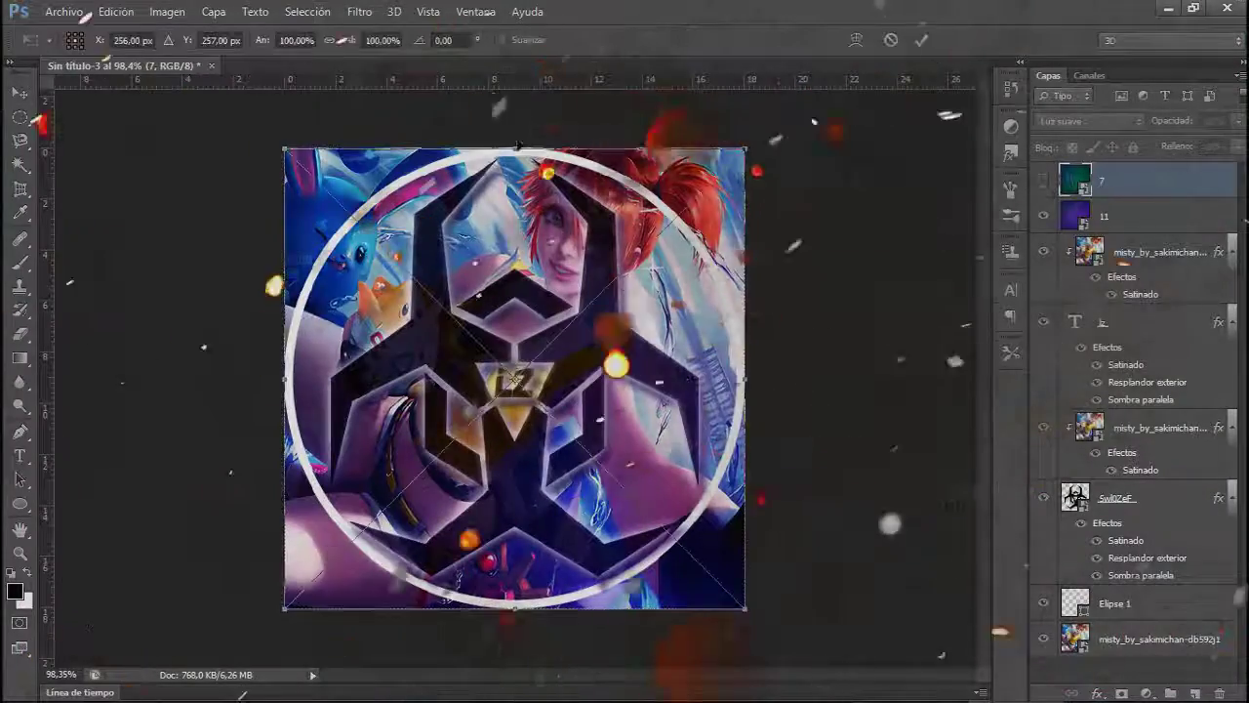